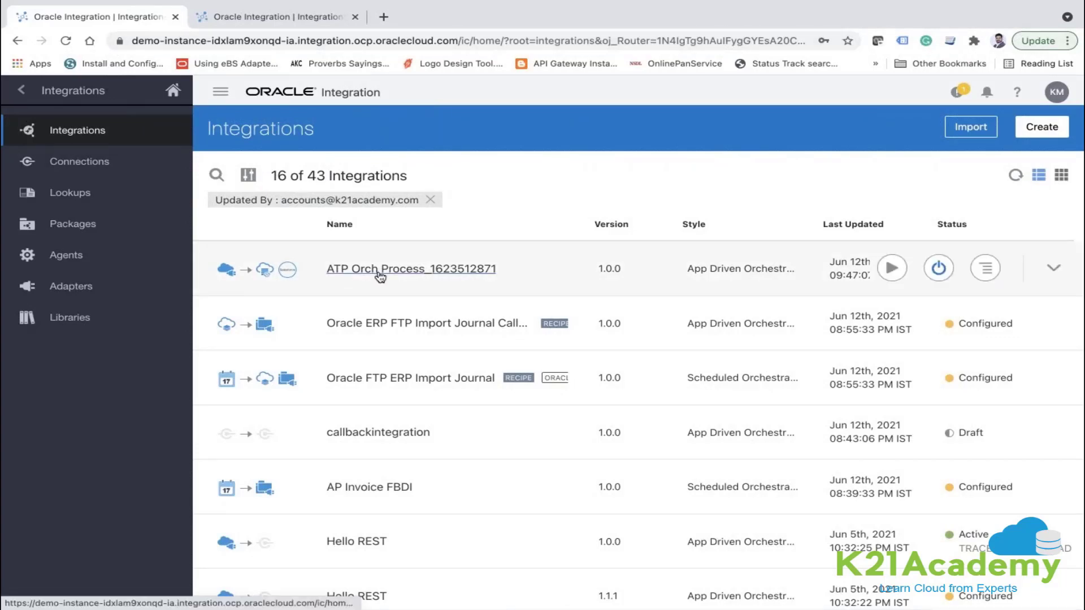
pyautogui.click(1054, 273)
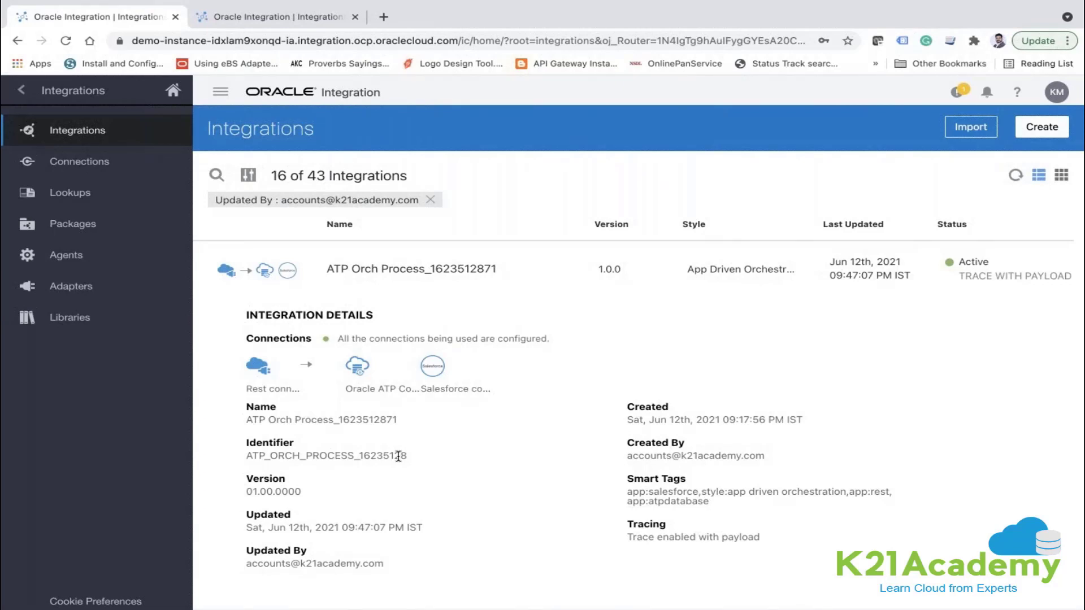
pyautogui.moveTo(390, 290)
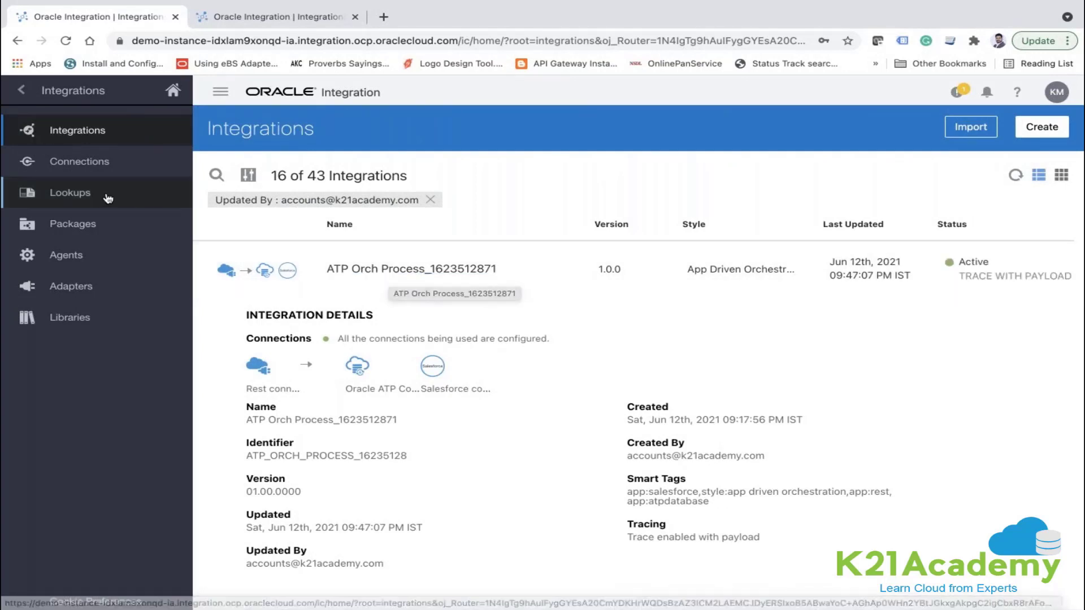
pyautogui.moveTo(342, 258)
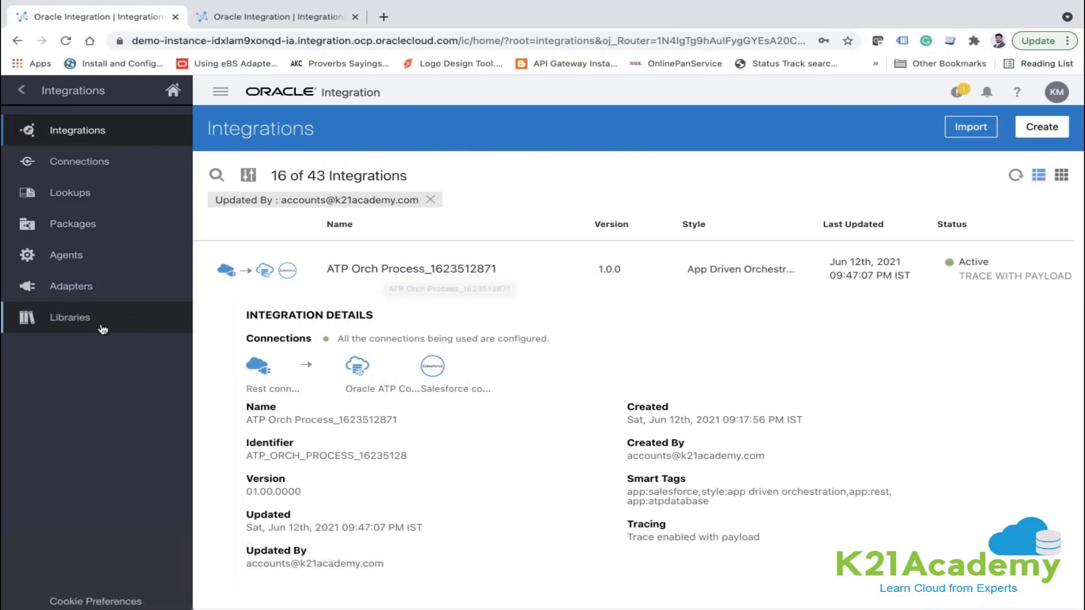
pyautogui.moveTo(378, 266)
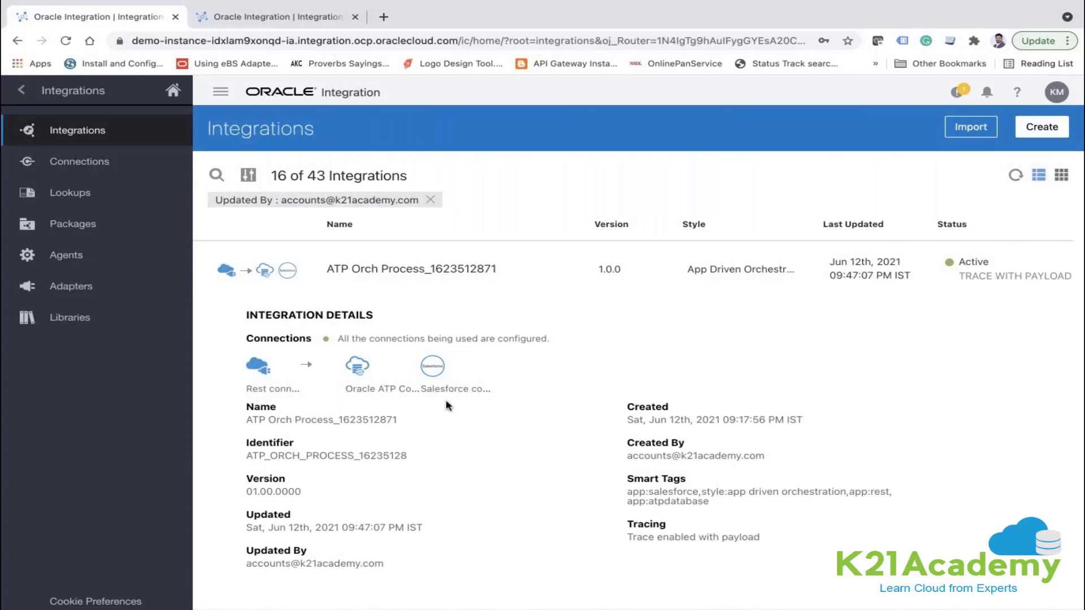
# Look through the connections and the connectivity agent groups that exist on the demo instance
pyautogui.click(79, 162)
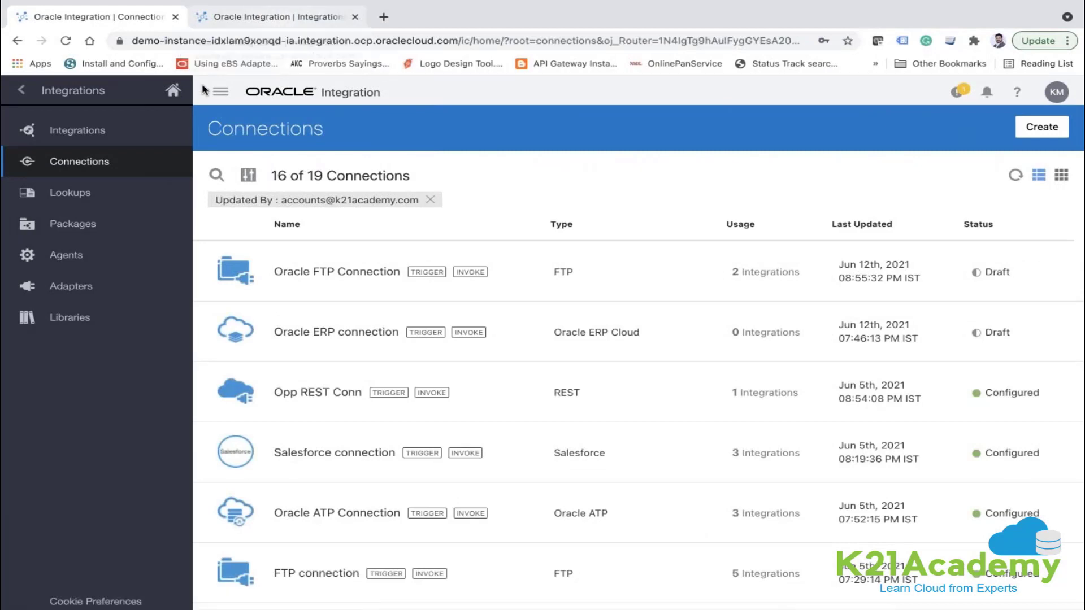
pyautogui.click(77, 130)
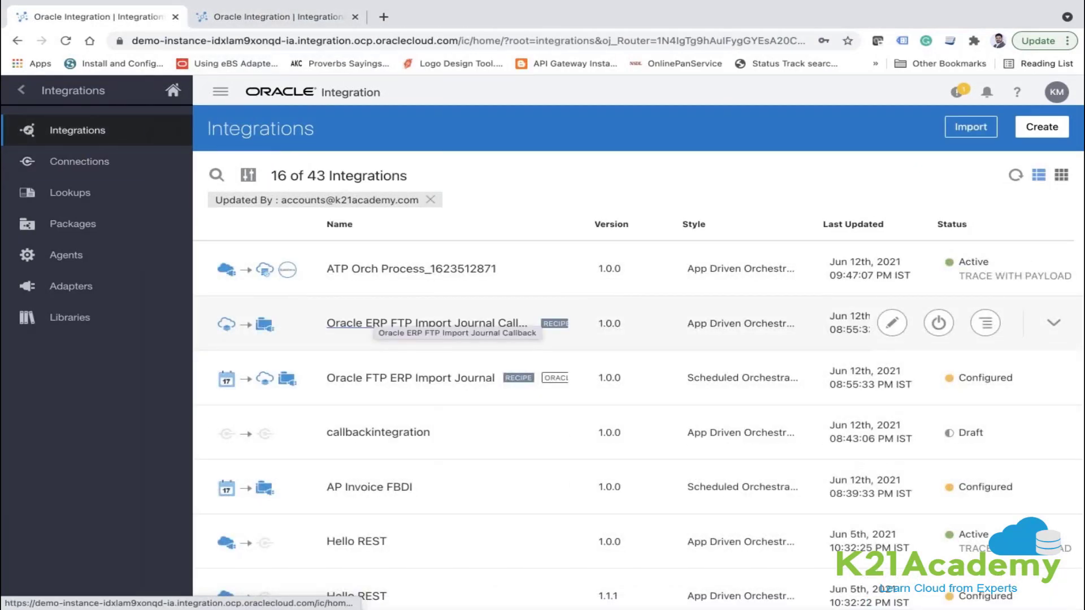
pyautogui.click(79, 256)
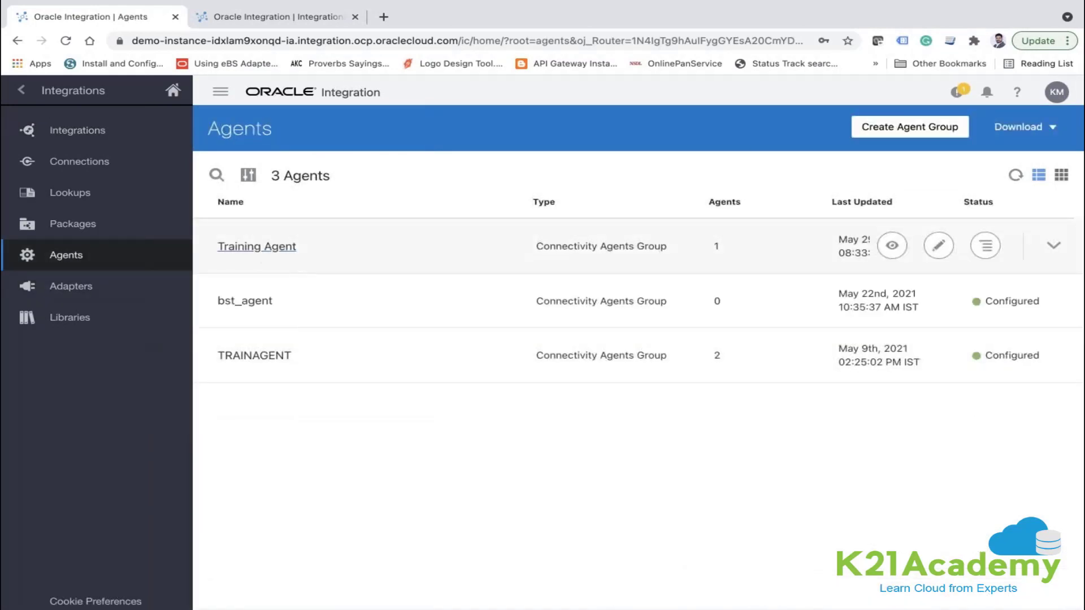
pyautogui.click(105, 177)
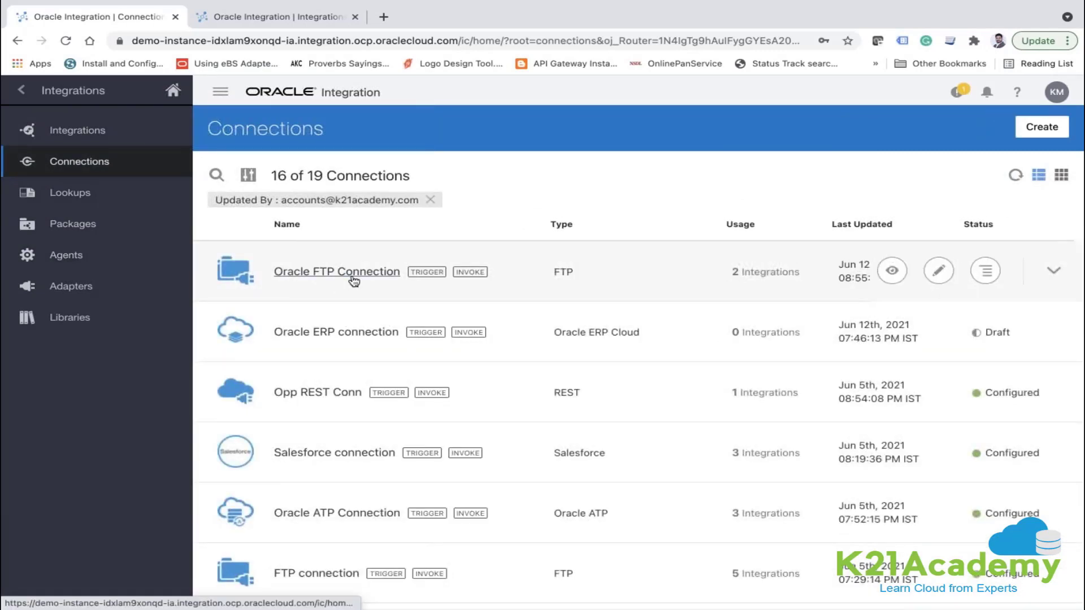
pyautogui.click(85, 265)
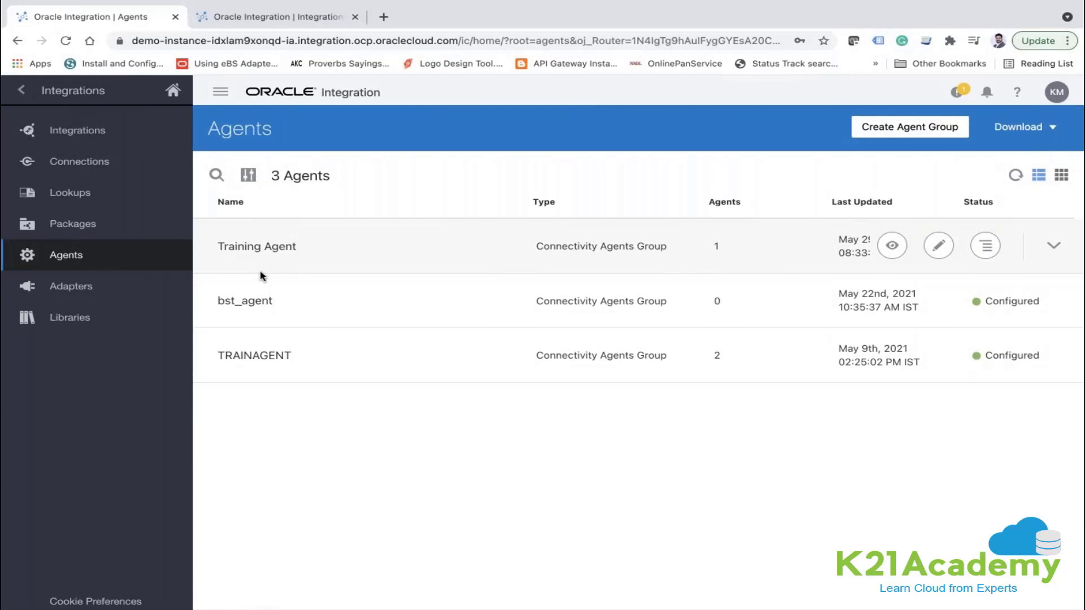
pyautogui.click(73, 129)
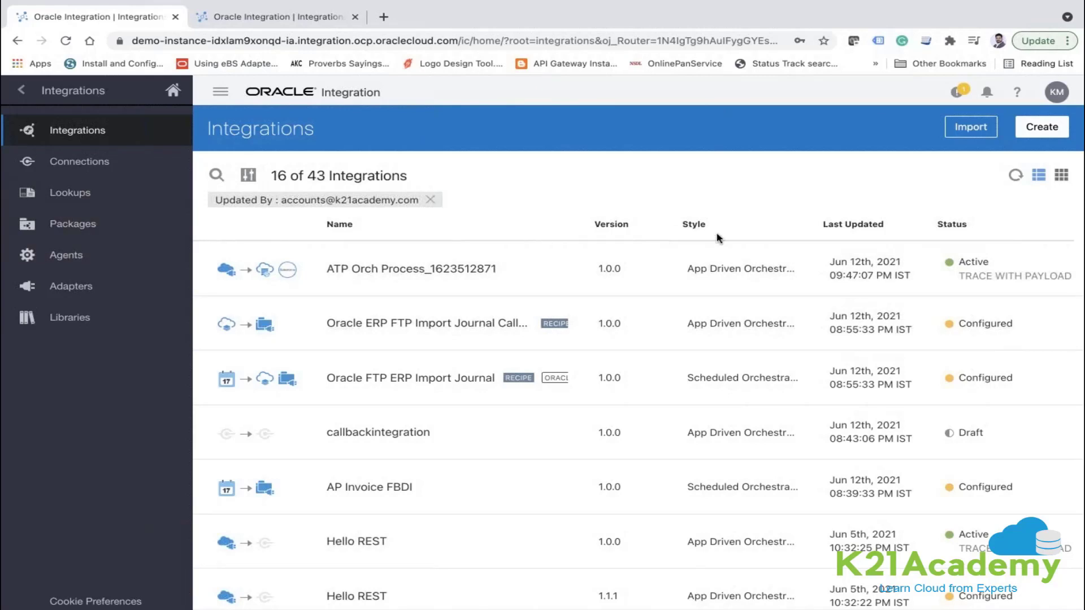
pyautogui.moveTo(977, 256)
pyautogui.click(996, 277)
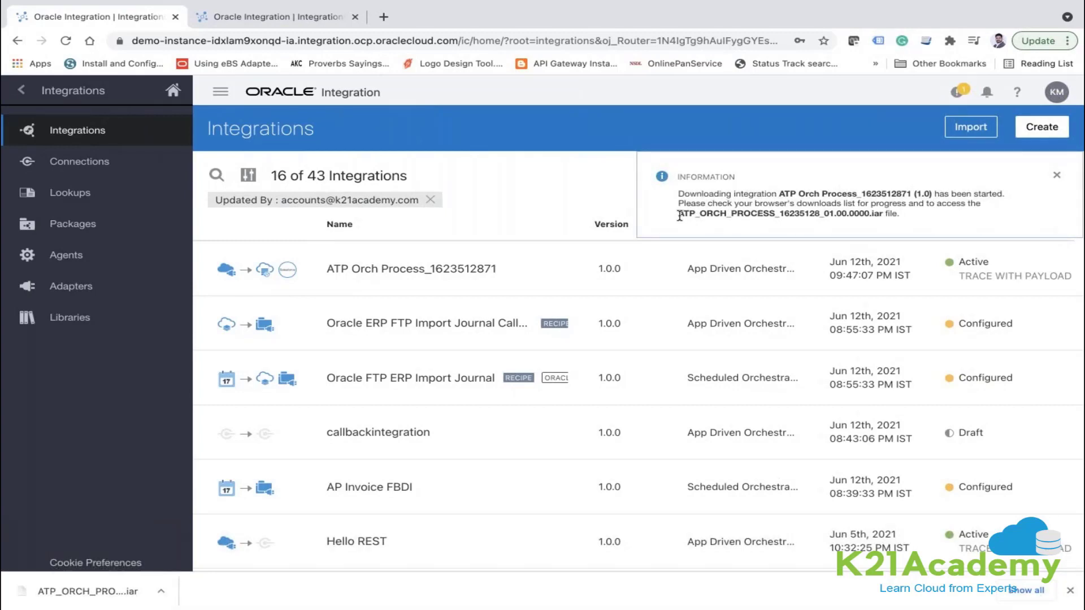
pyautogui.moveTo(680, 216); pyautogui.dragTo(870, 209)
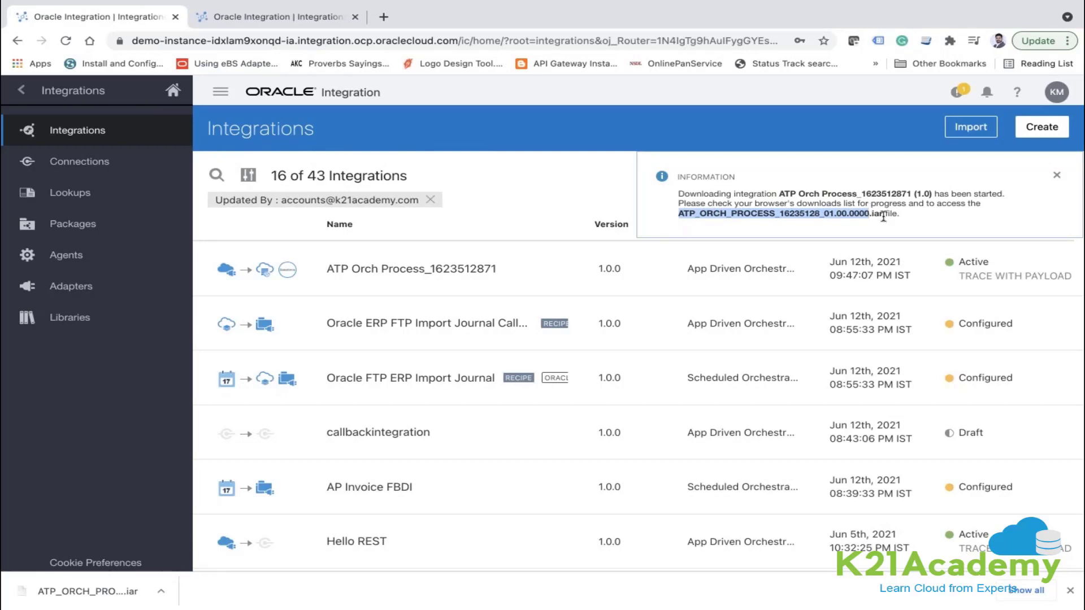
pyautogui.moveTo(885, 217); pyautogui.dragTo(871, 217)
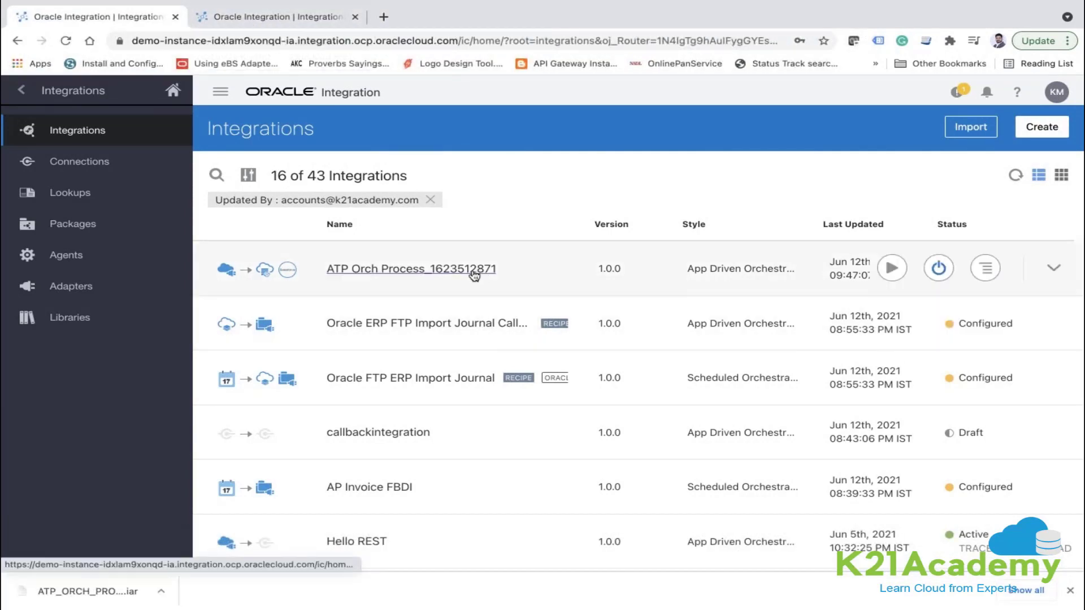
# Start an integration import on the oicdev01 instance and choose ATP_ORCH_PROCESS_16235128_01.00.0000.iar from Downloads as the file
pyautogui.click(262, 17)
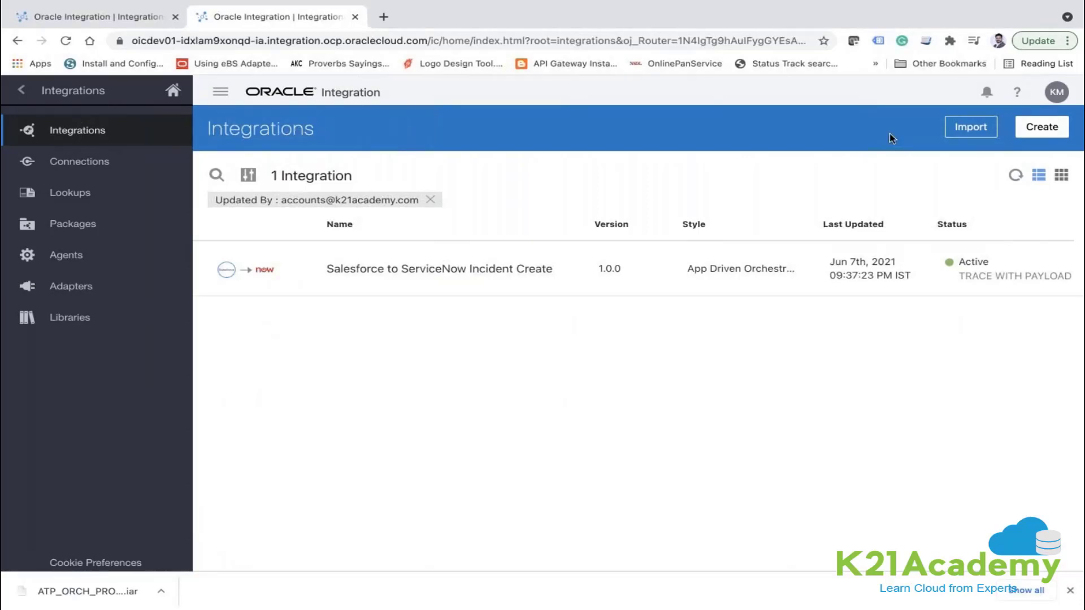
pyautogui.click(973, 132)
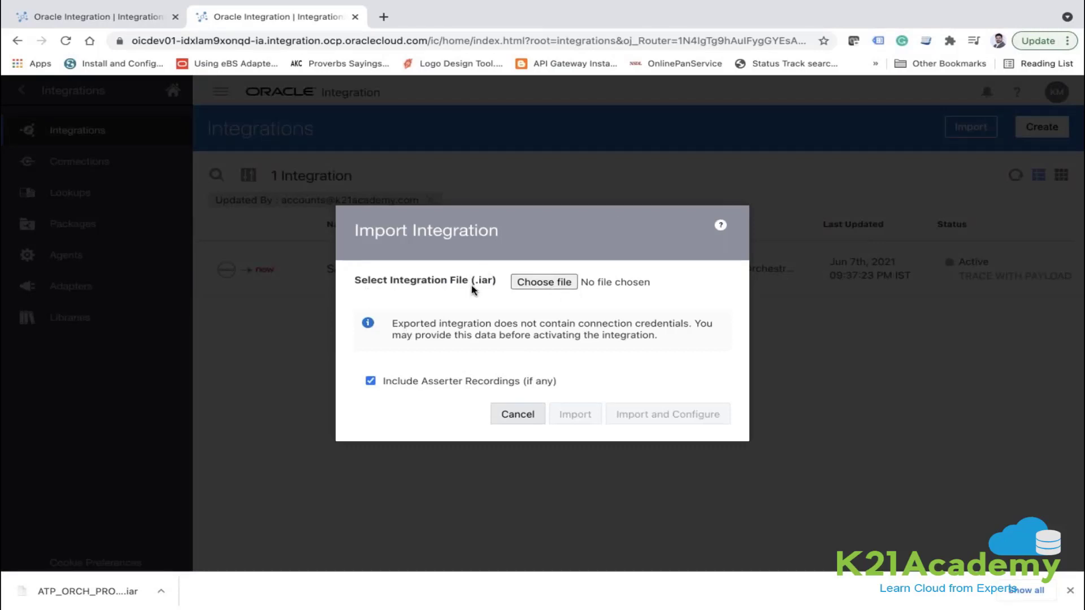
pyautogui.click(544, 282)
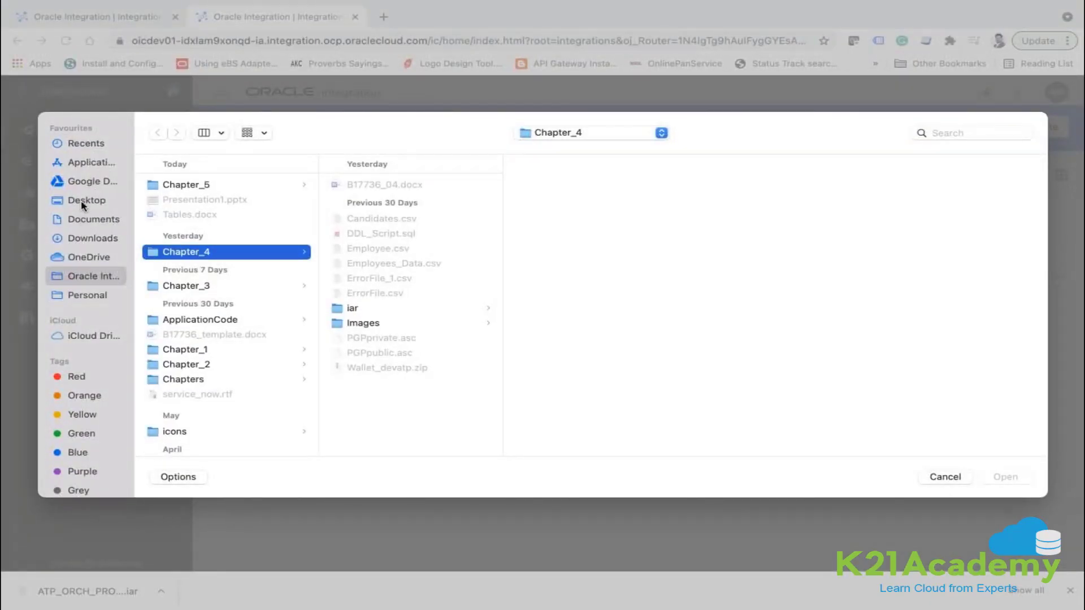
pyautogui.click(82, 236)
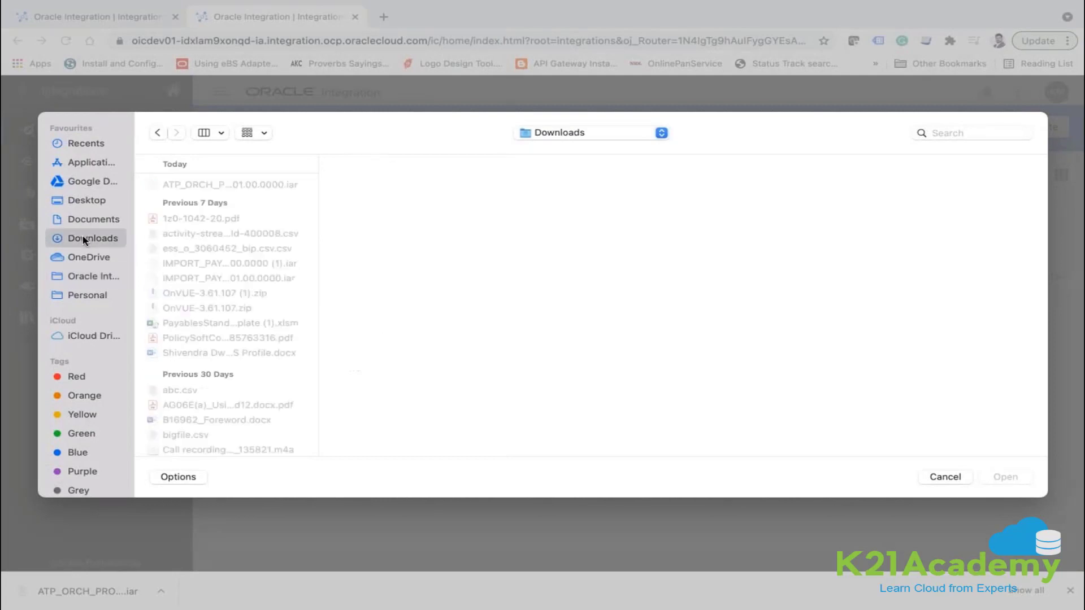
pyautogui.click(208, 185)
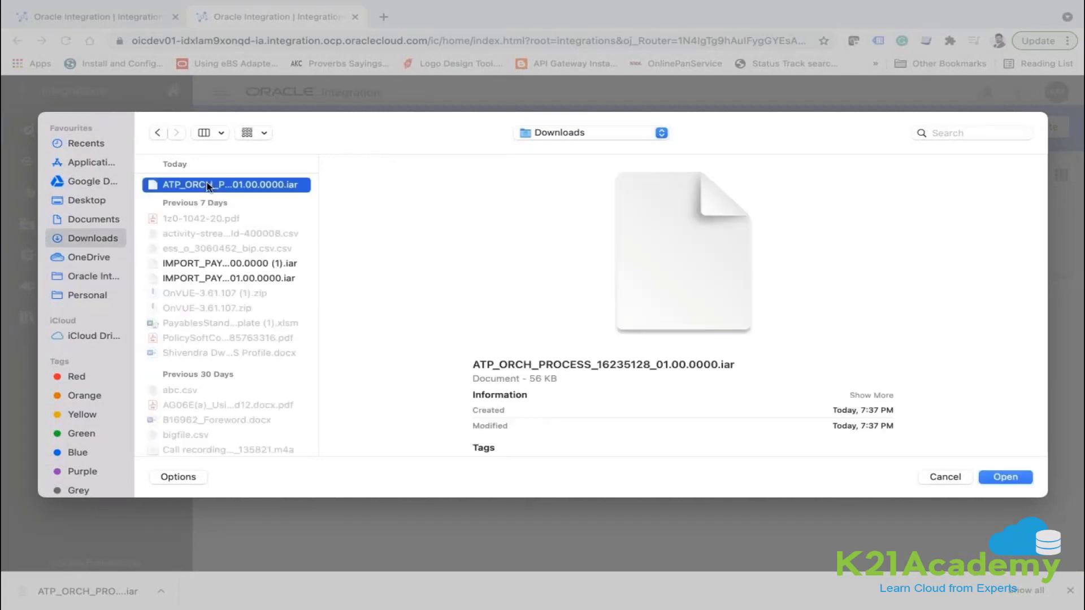
pyautogui.click(1006, 478)
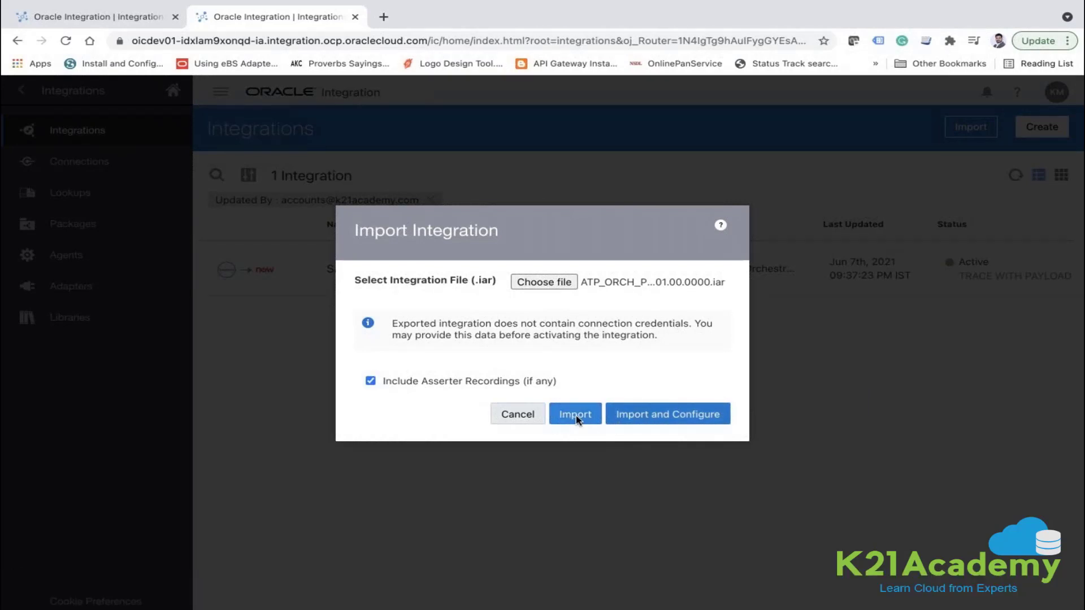
pyautogui.click(120, 25)
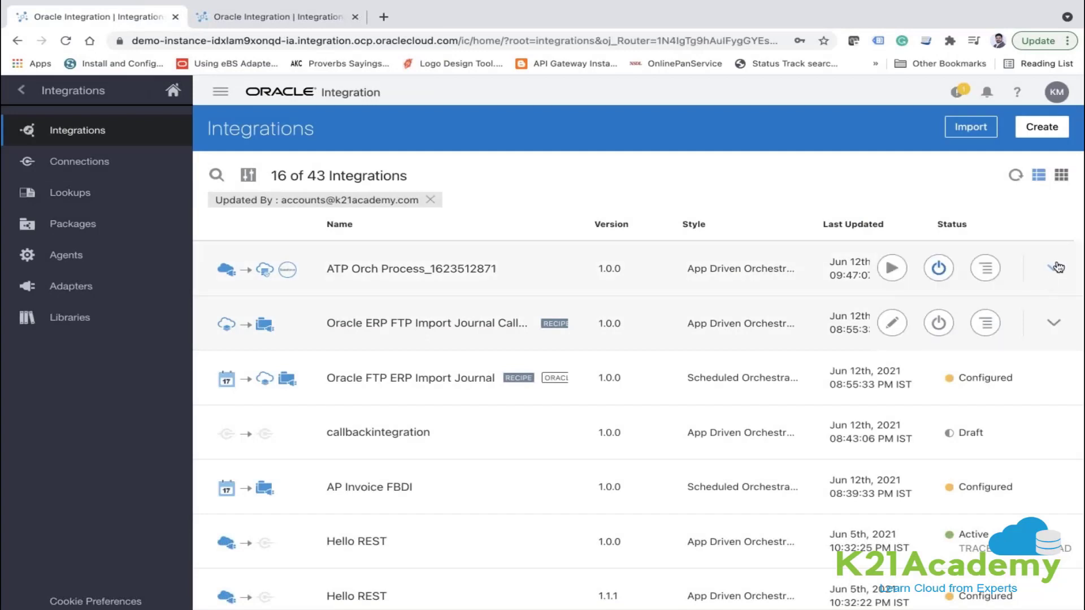
pyautogui.click(1056, 268)
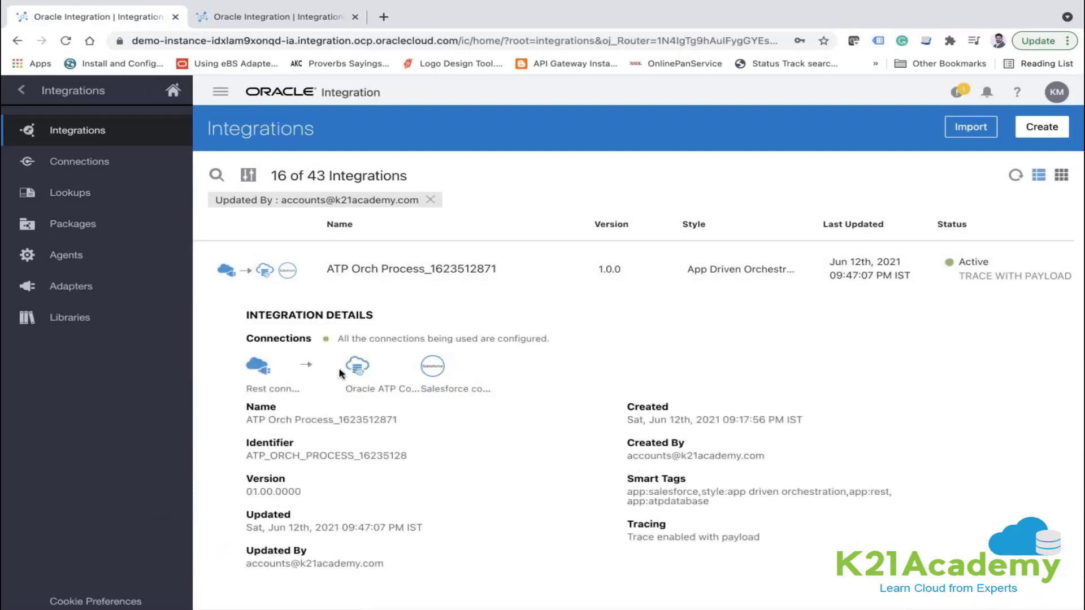
pyautogui.click(233, 16)
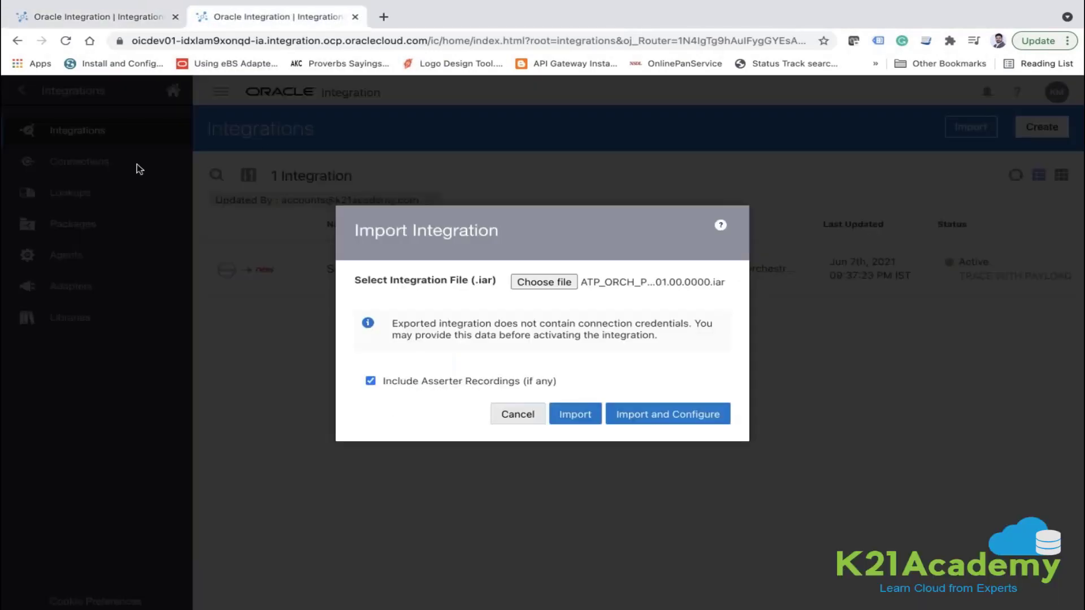
pyautogui.click(144, 17)
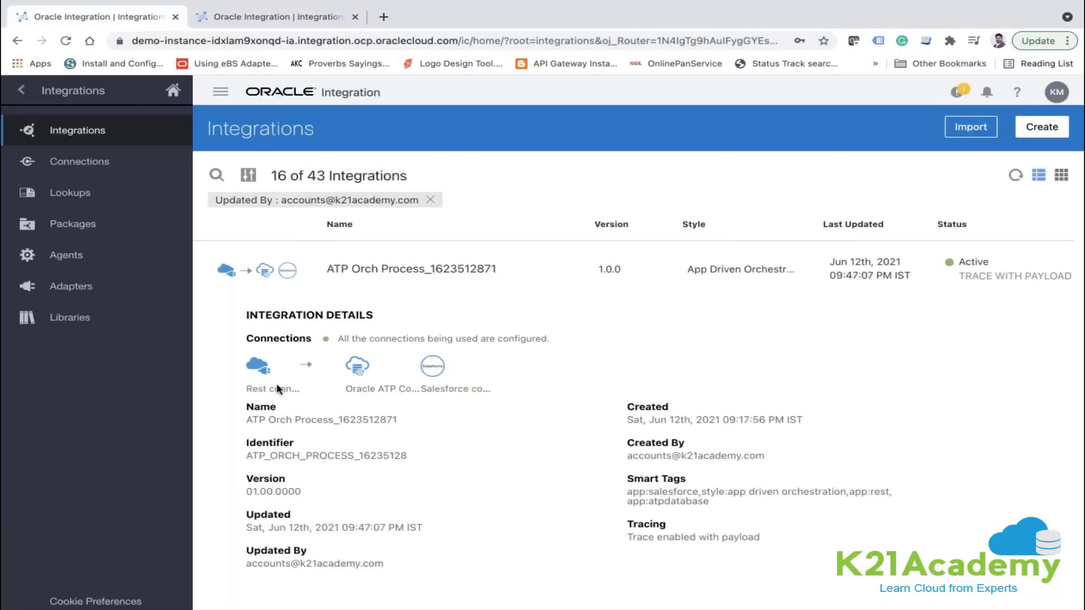
pyautogui.click(257, 17)
pyautogui.click(107, 22)
pyautogui.click(272, 18)
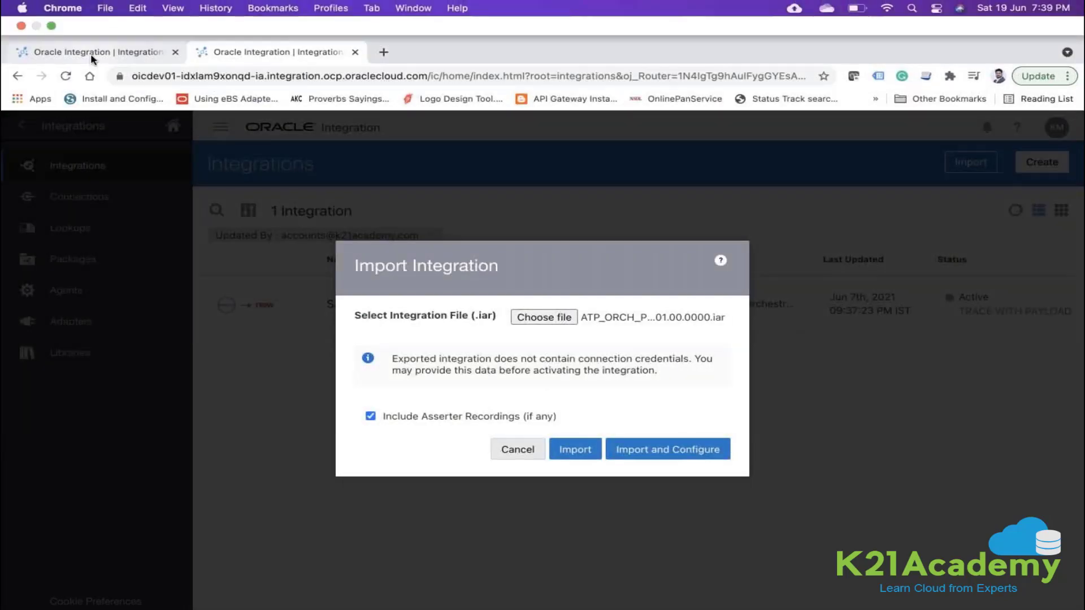
pyautogui.click(91, 53)
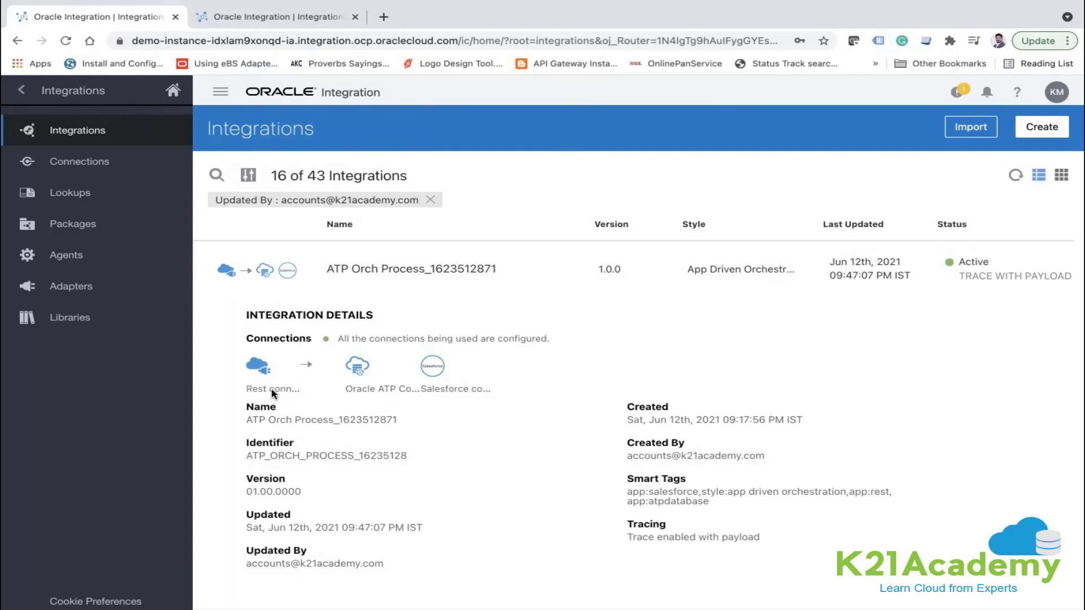
pyautogui.click(238, 21)
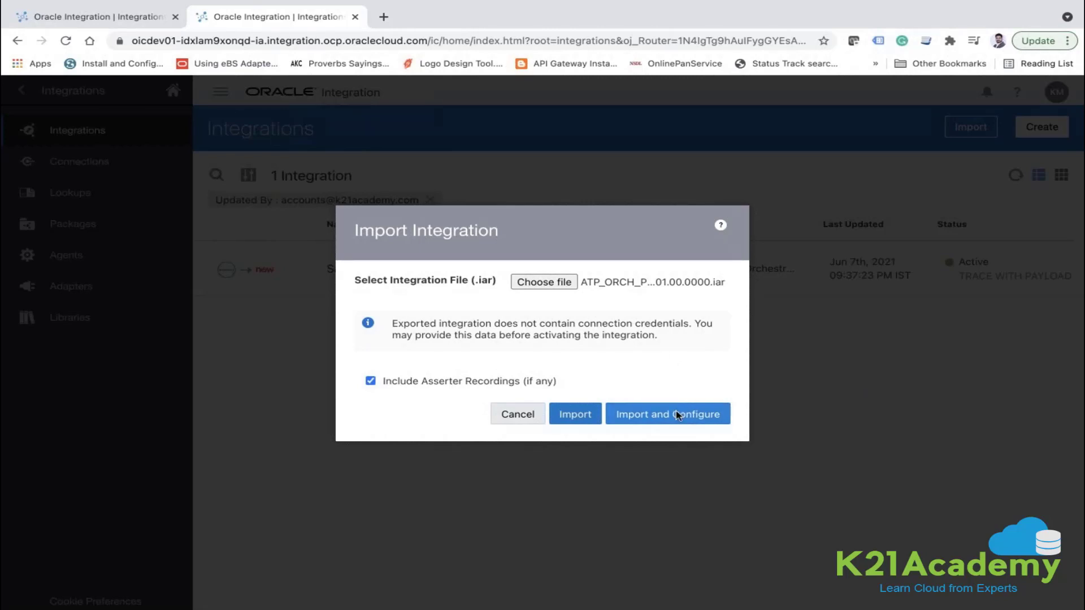
pyautogui.click(133, 17)
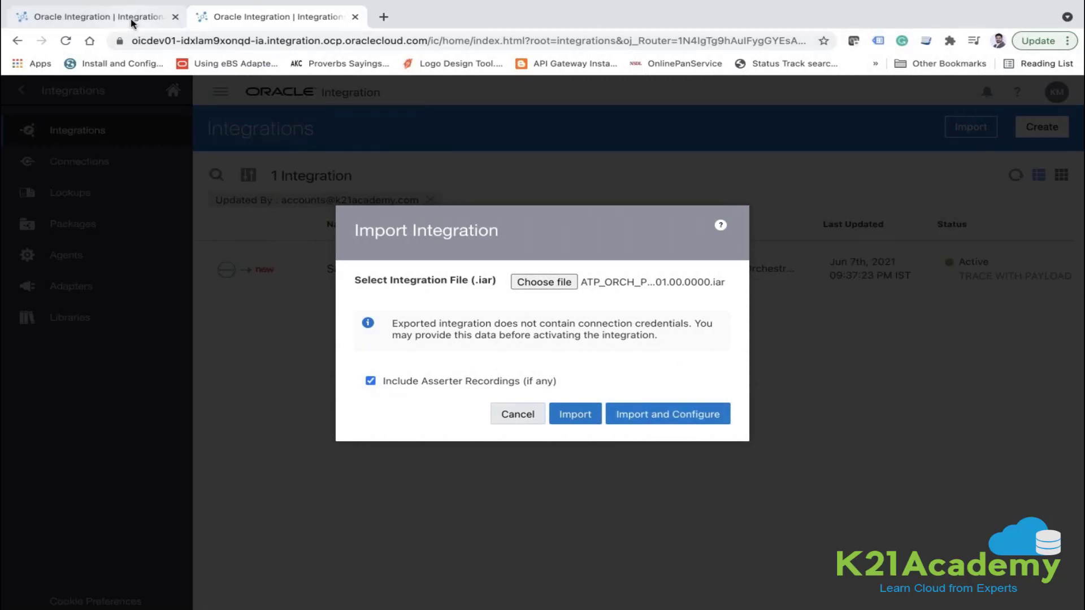
pyautogui.click(232, 18)
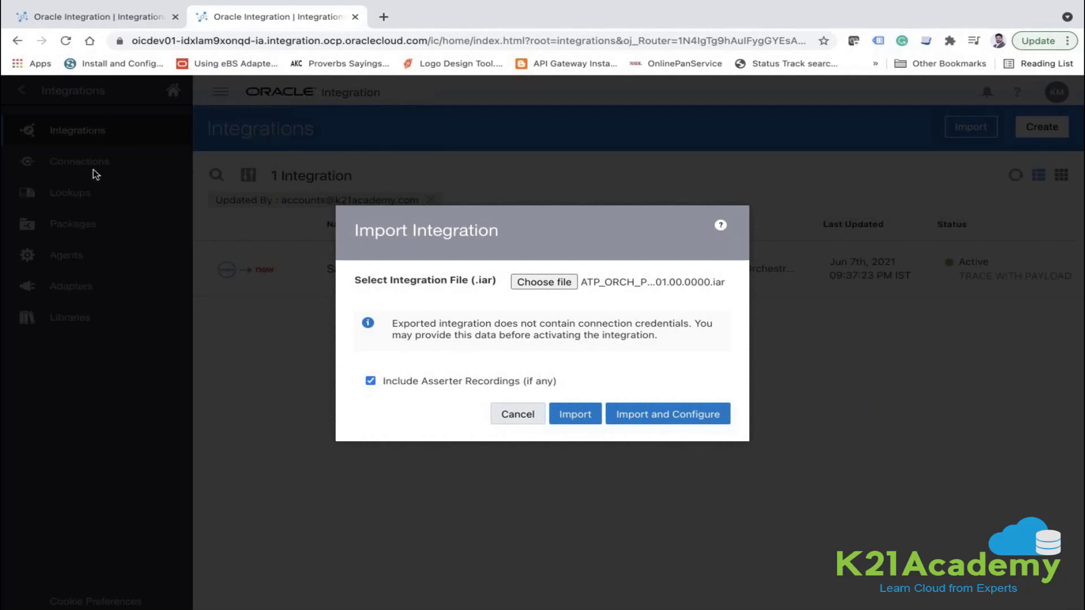
pyautogui.click(77, 23)
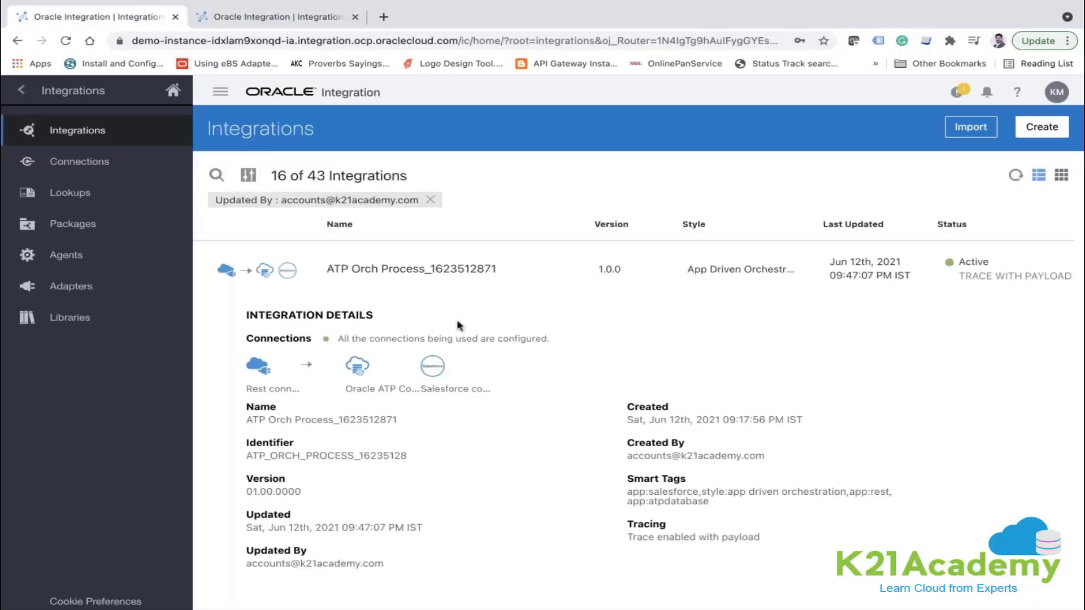
# Import the chosen integration file into oicdev01 with the Import and Configure option and review its connections in the Configuration Editor
pyautogui.click(240, 22)
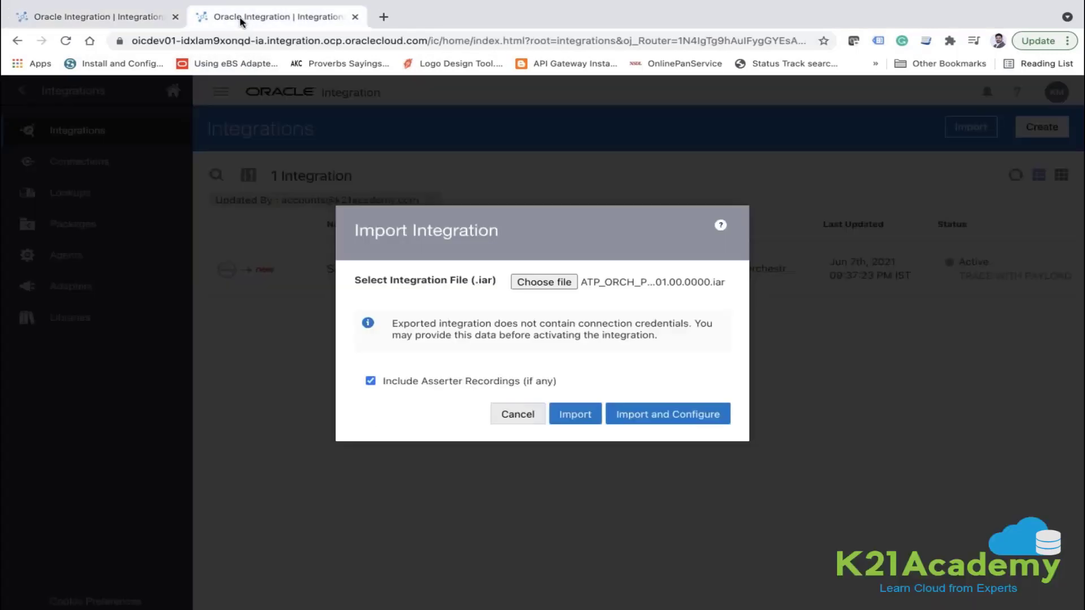
pyautogui.click(679, 415)
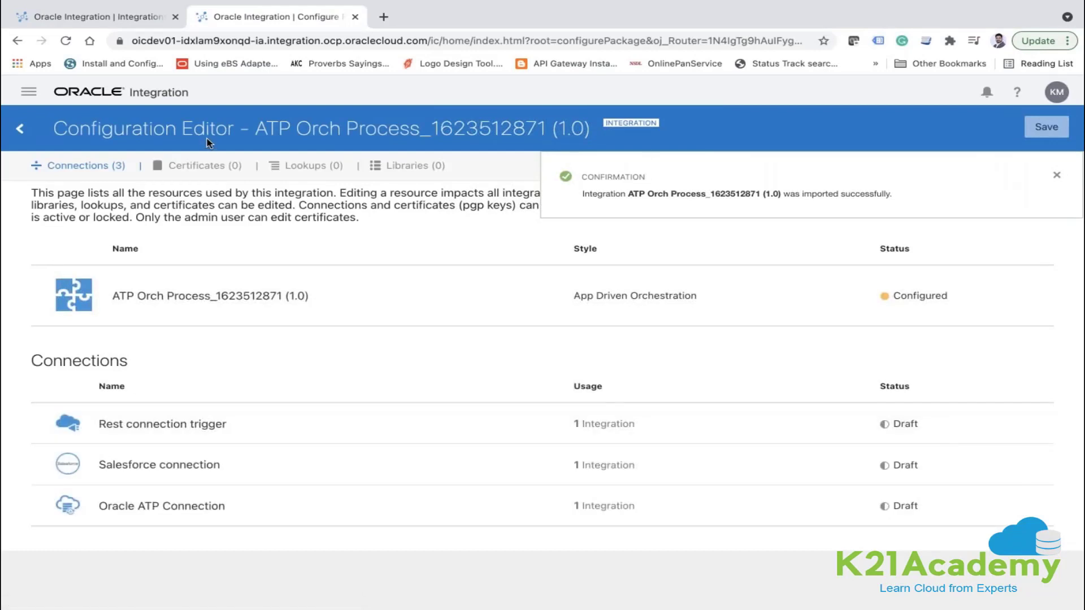
pyautogui.moveTo(176, 406)
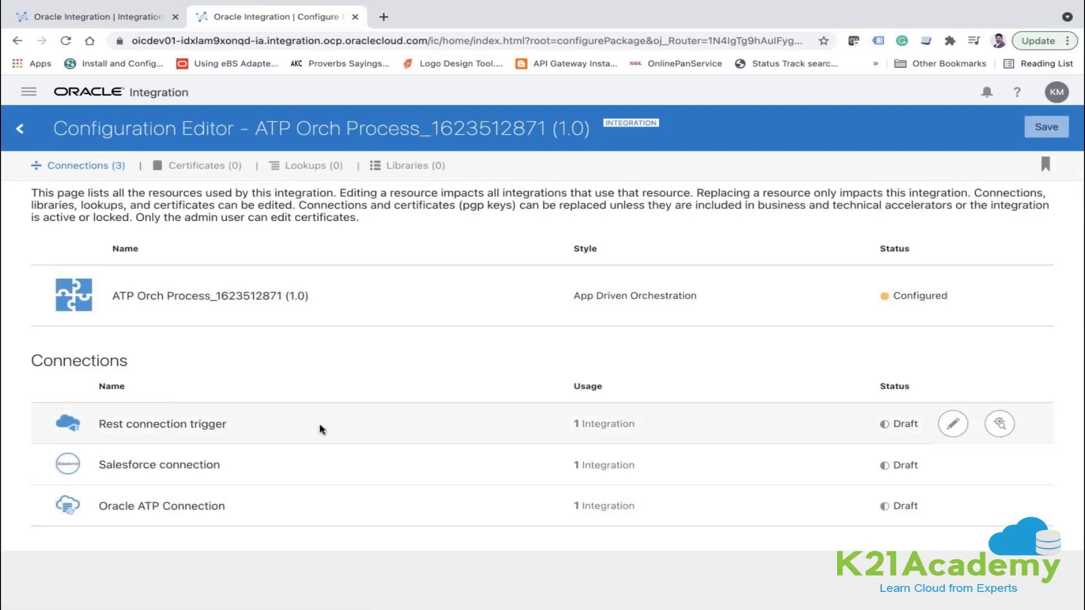
pyautogui.moveTo(163, 298)
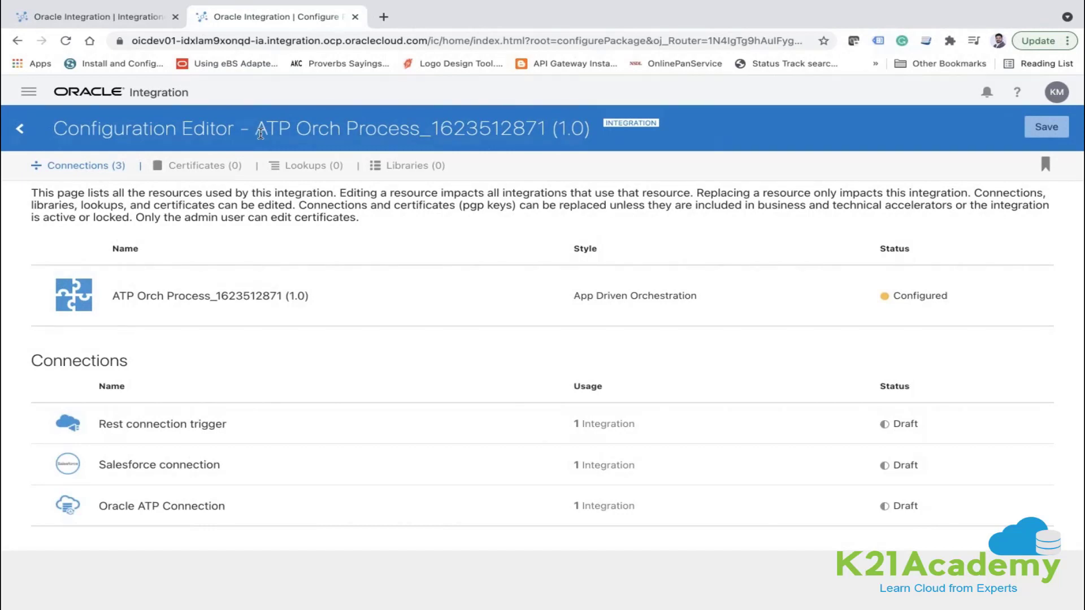
pyautogui.moveTo(260, 134); pyautogui.dragTo(584, 126)
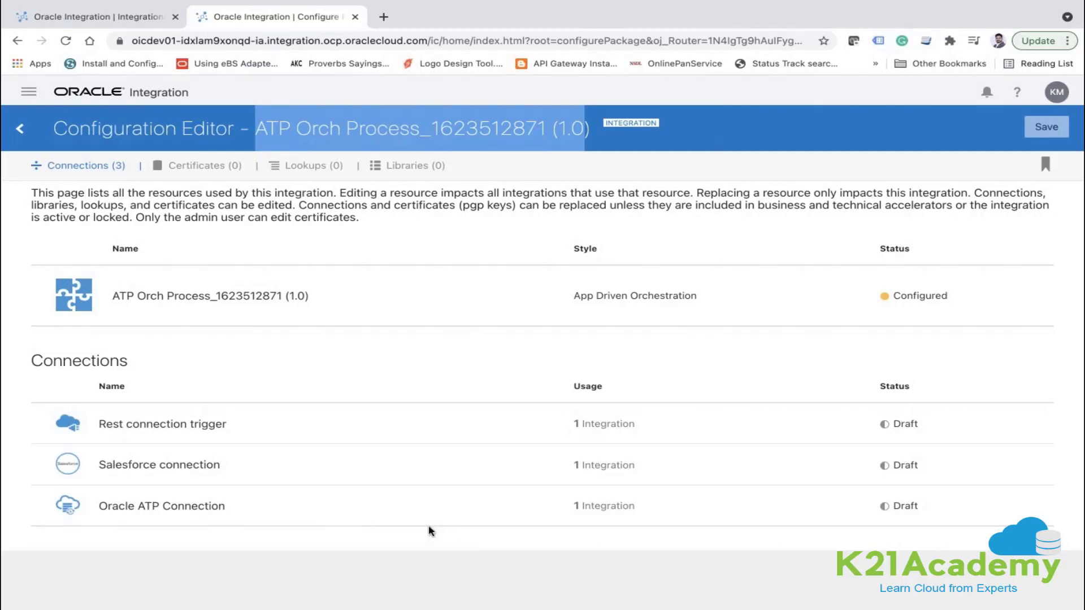
pyautogui.moveTo(106, 437)
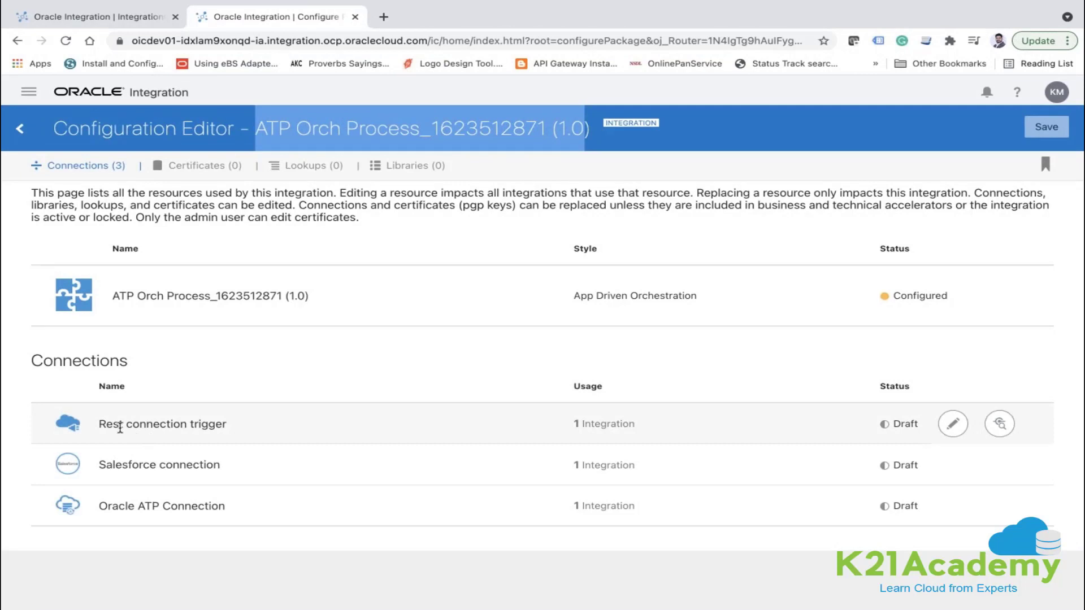
# Replace the Rest connection trigger of the imported integration with the existing Sample REST Endpoint Interface connection
pyautogui.moveTo(146, 428)
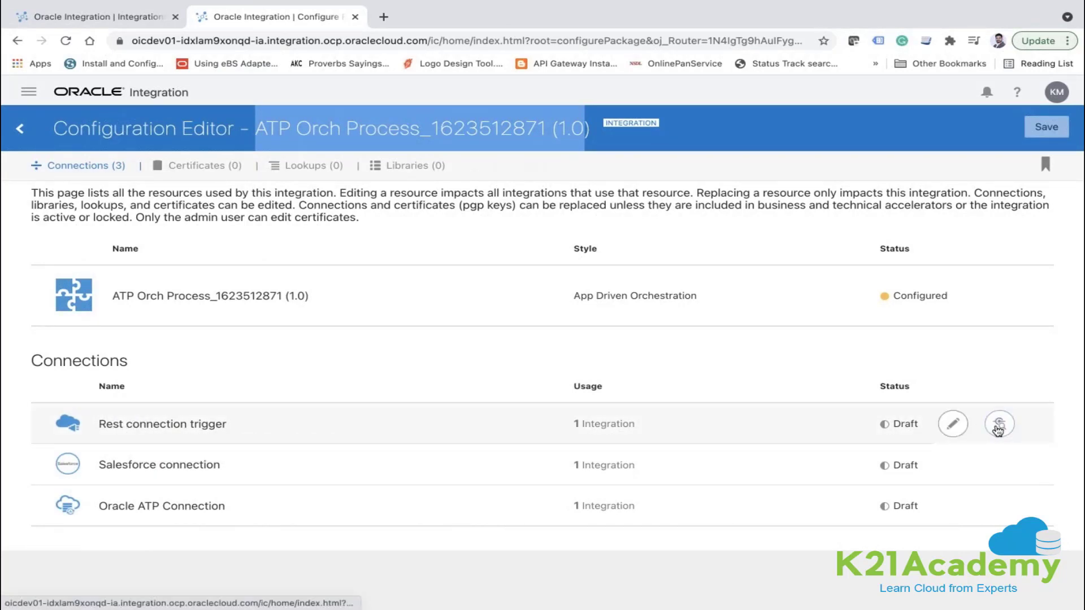
pyautogui.click(999, 428)
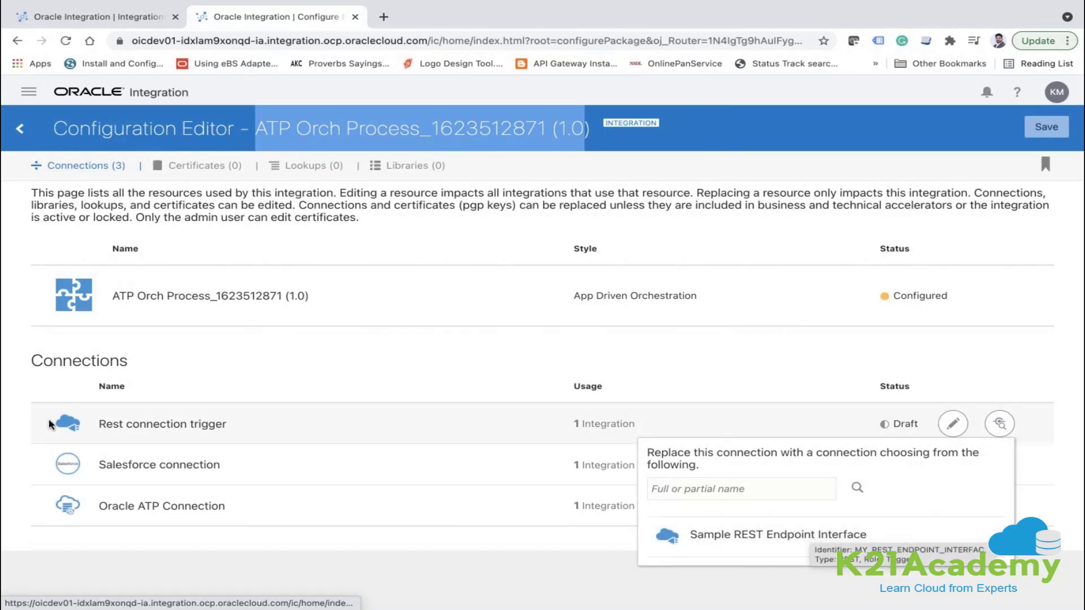
pyautogui.click(744, 541)
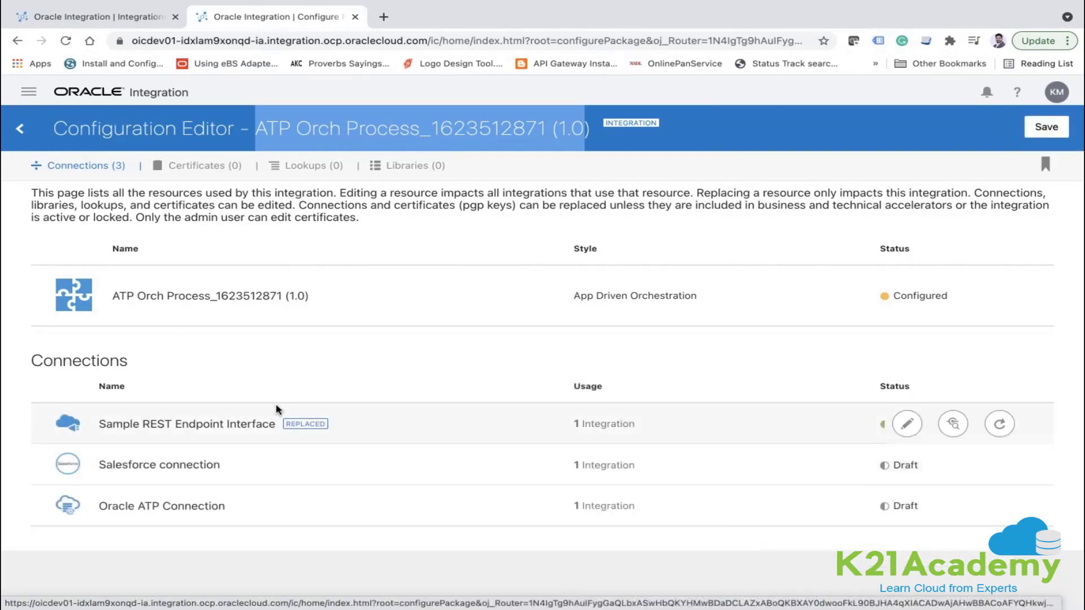
pyautogui.doubleClick(304, 425)
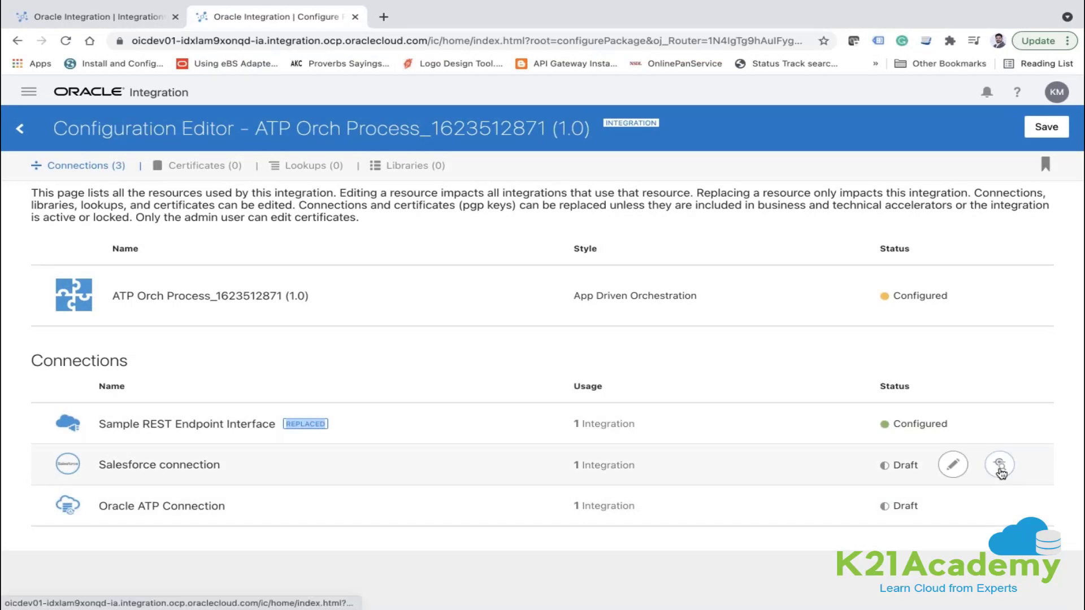
# Replace Salesforce connection with SFDC Connection and Oracle ATP Connection with ATP Connection, then save the configuration and return to the integrations list
pyautogui.click(1000, 469)
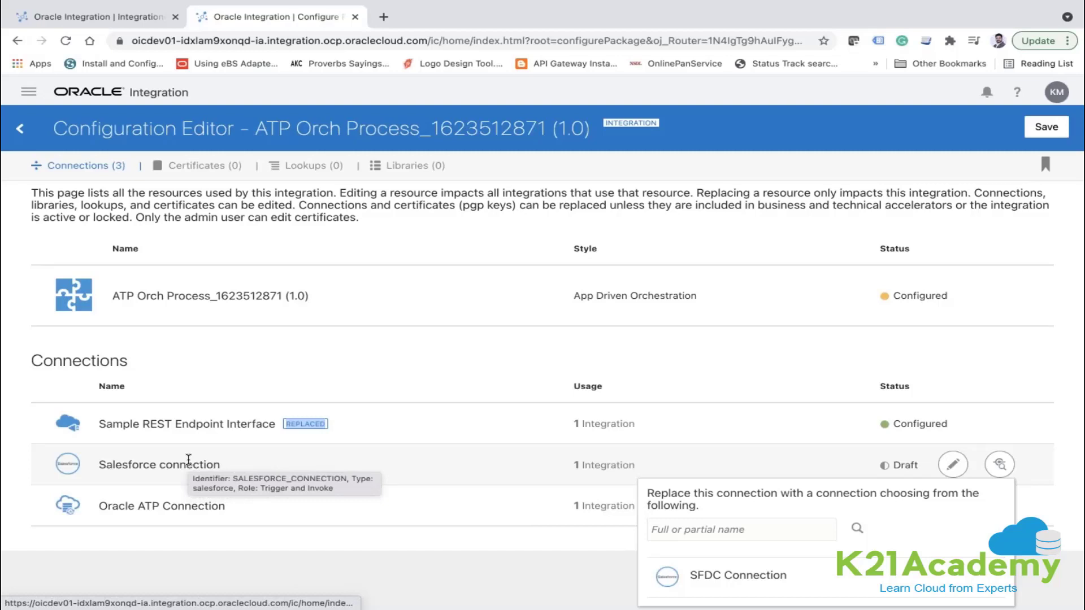
pyautogui.click(756, 577)
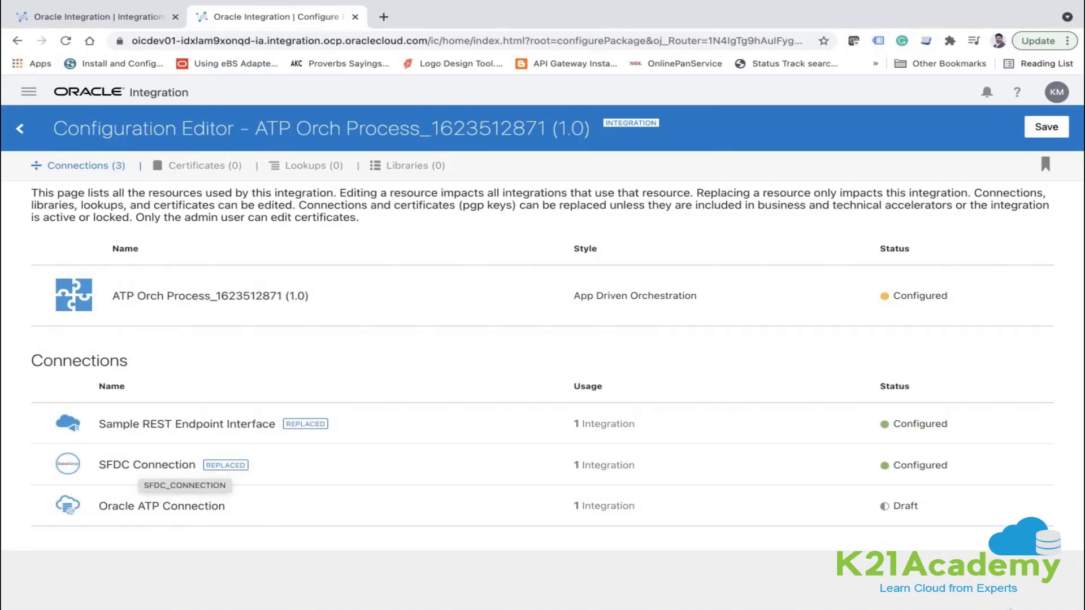
pyautogui.click(1002, 508)
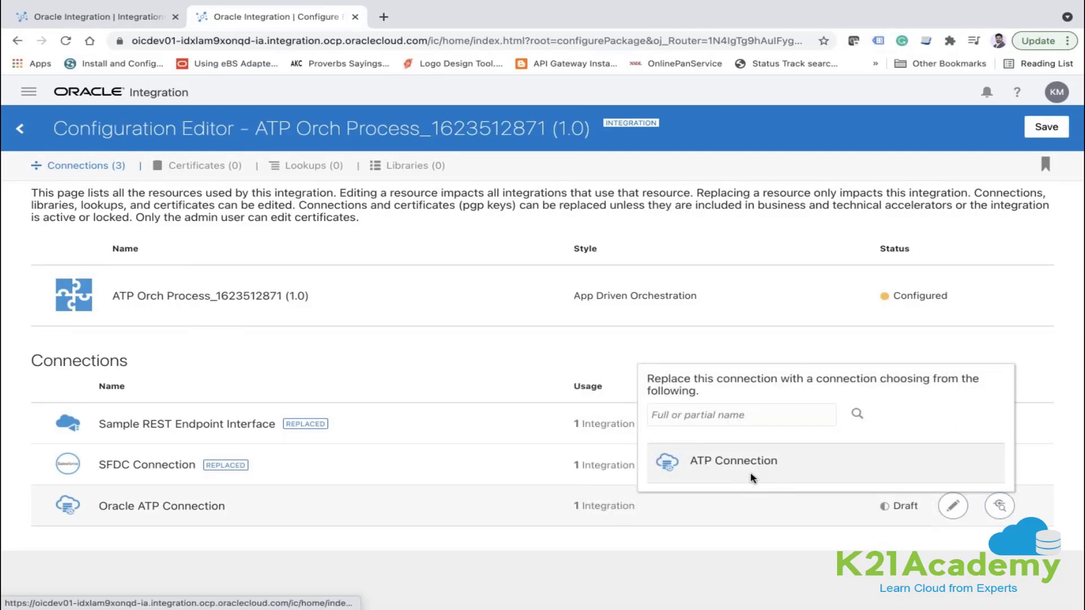
pyautogui.click(734, 466)
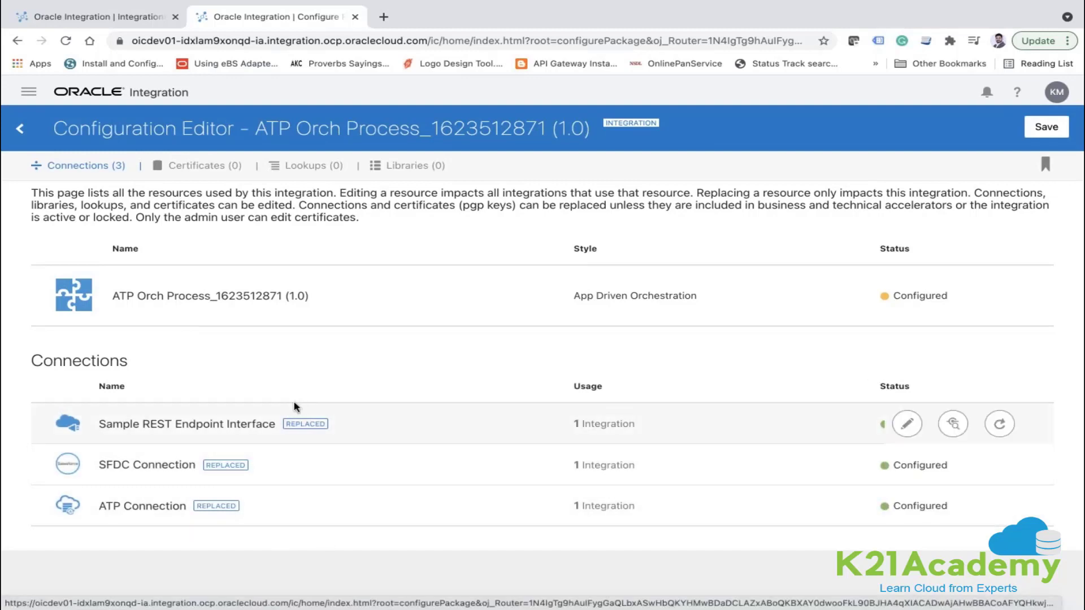
pyautogui.click(1046, 127)
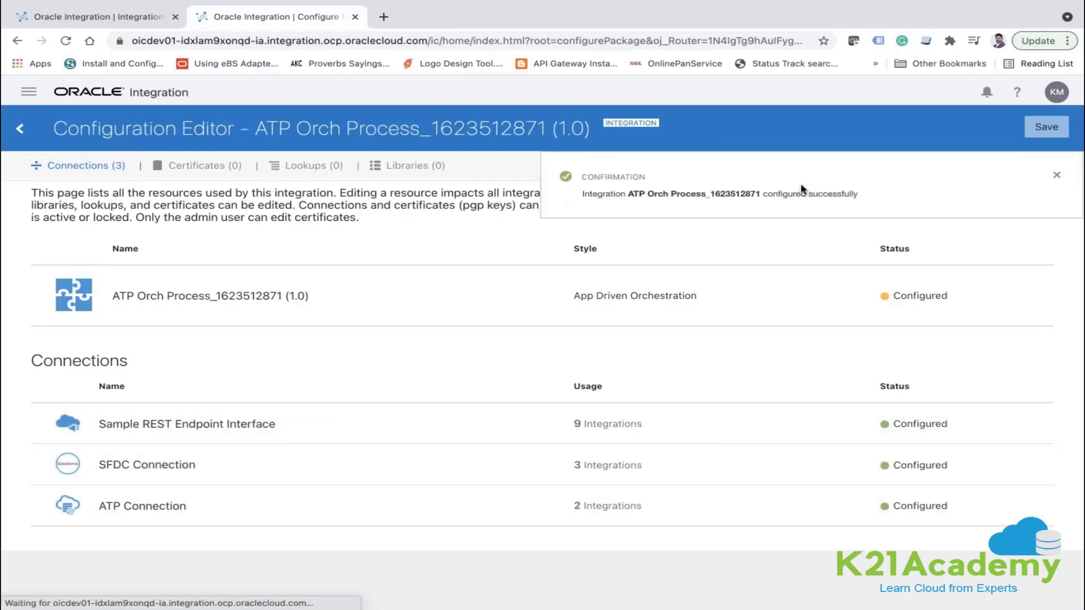
pyautogui.click(29, 132)
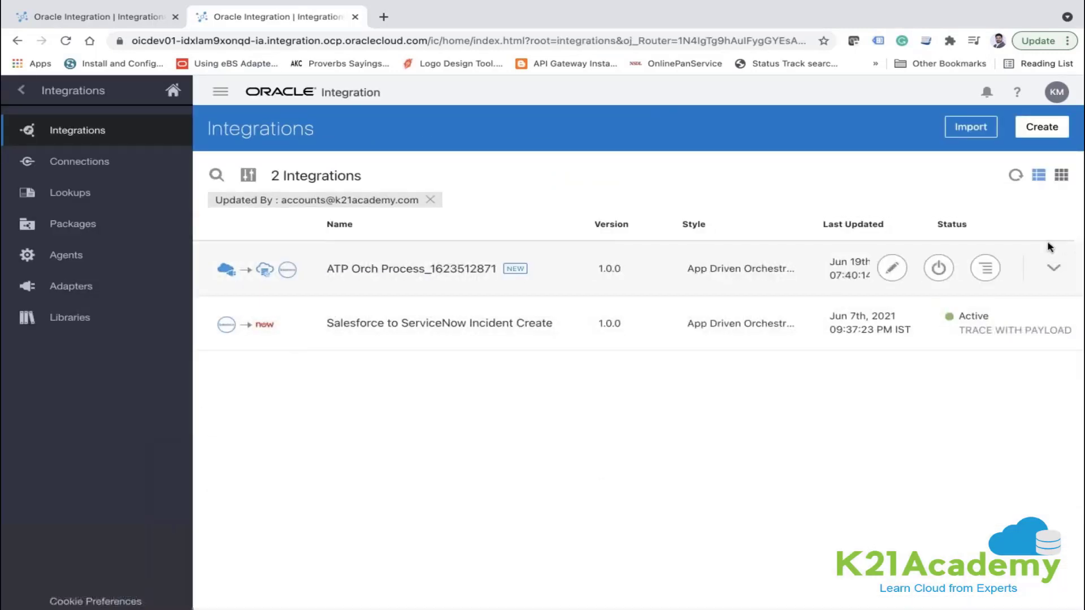
# Delete the unused draft connections Rest connection trigger, Salesforce connection and Oracle ATP Connection from the oicdev01 instance
pyautogui.click(102, 164)
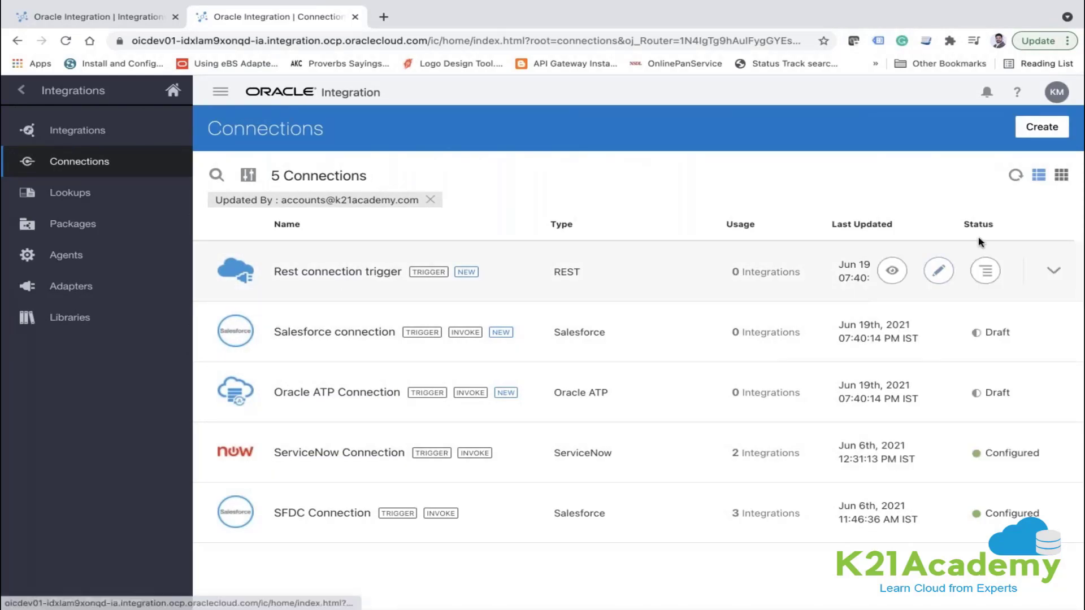
pyautogui.click(986, 271)
pyautogui.click(908, 348)
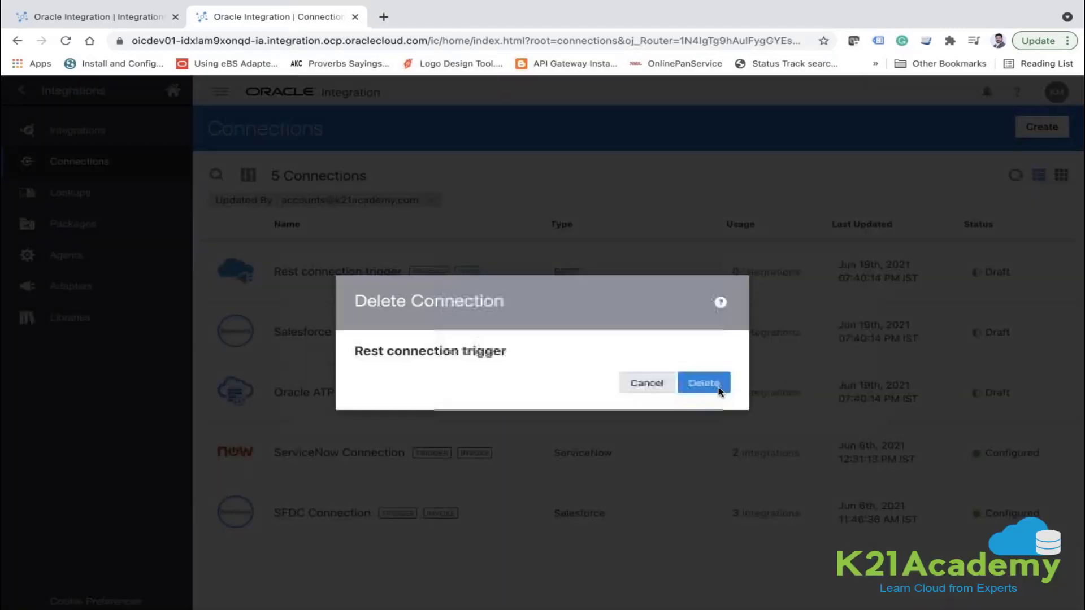
pyautogui.click(718, 389)
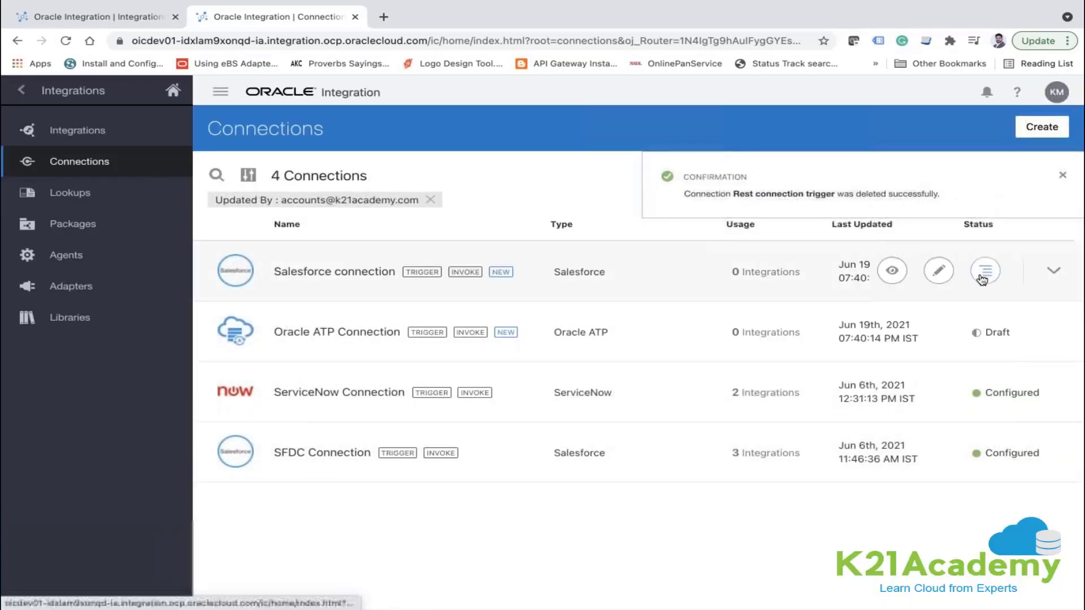
pyautogui.click(985, 272)
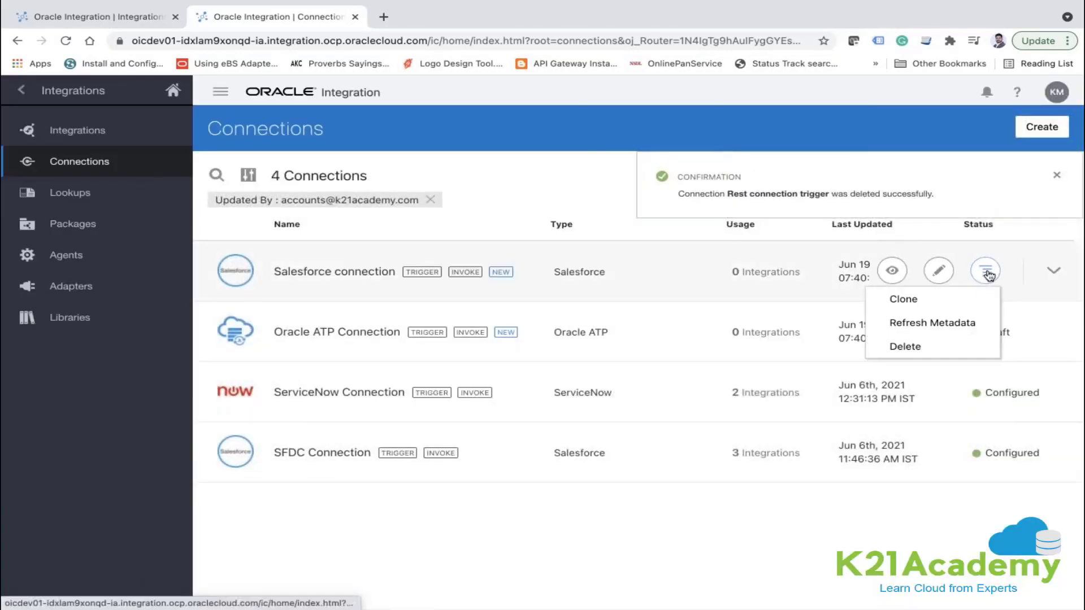
pyautogui.click(908, 346)
pyautogui.click(703, 381)
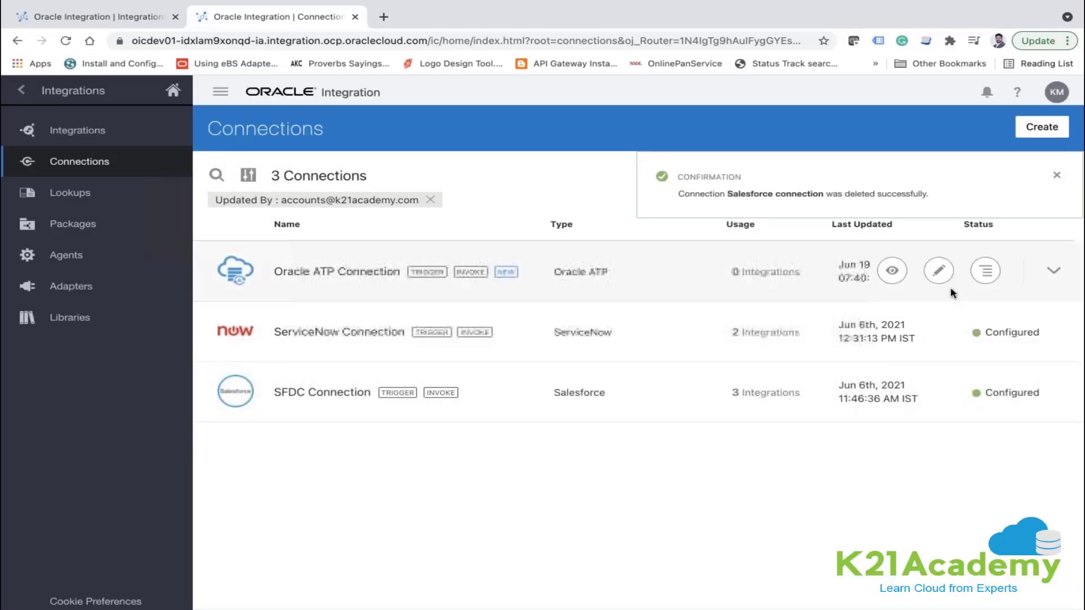
pyautogui.click(986, 272)
pyautogui.click(922, 350)
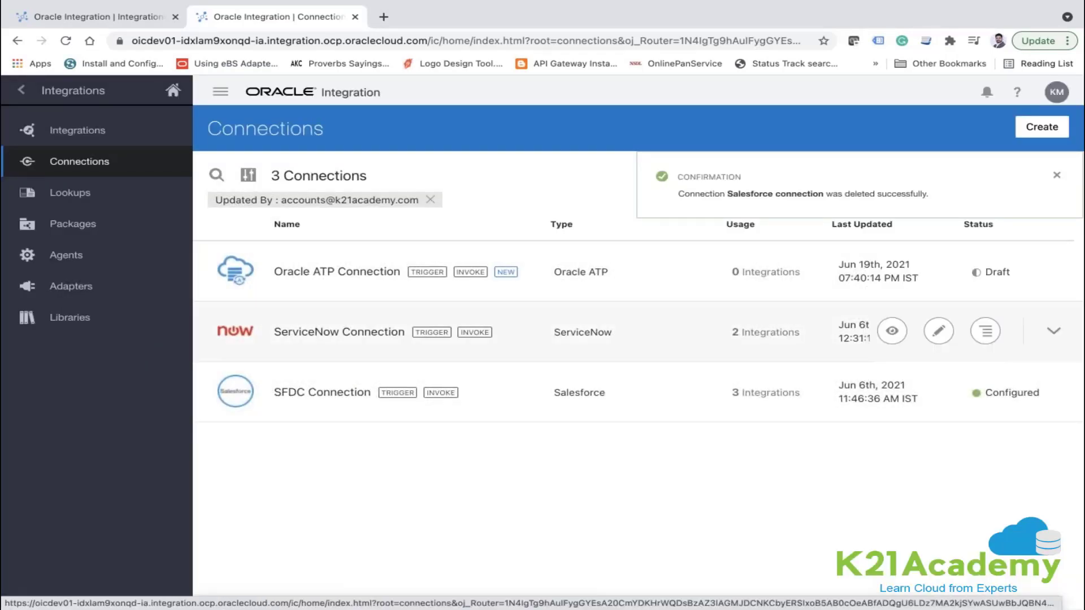
pyautogui.click(704, 385)
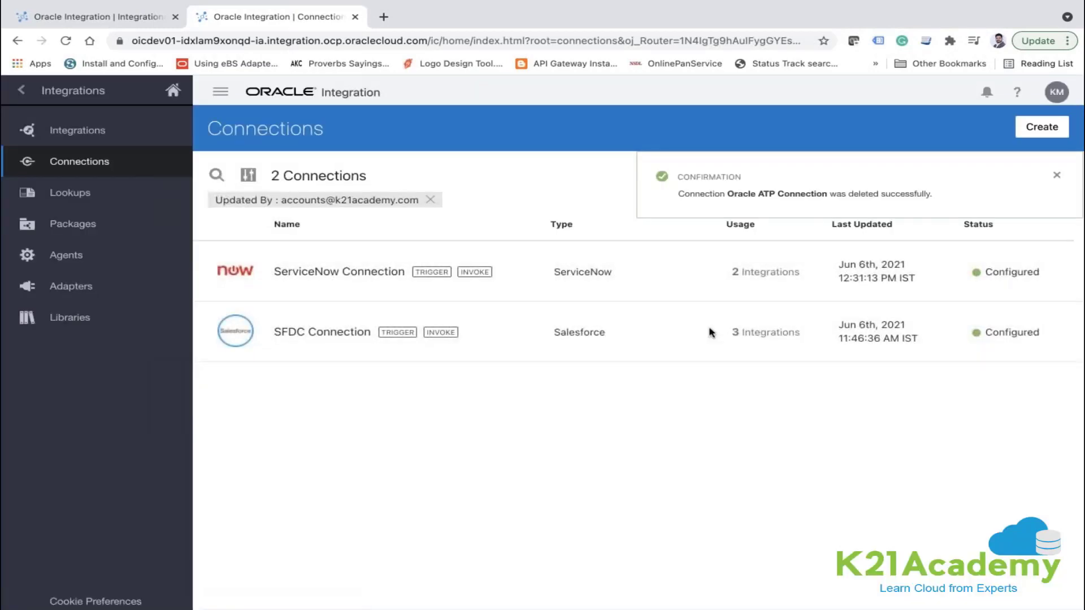
# Try to delete the ServiceNow Connection that is used by integrations
pyautogui.moveTo(738, 275)
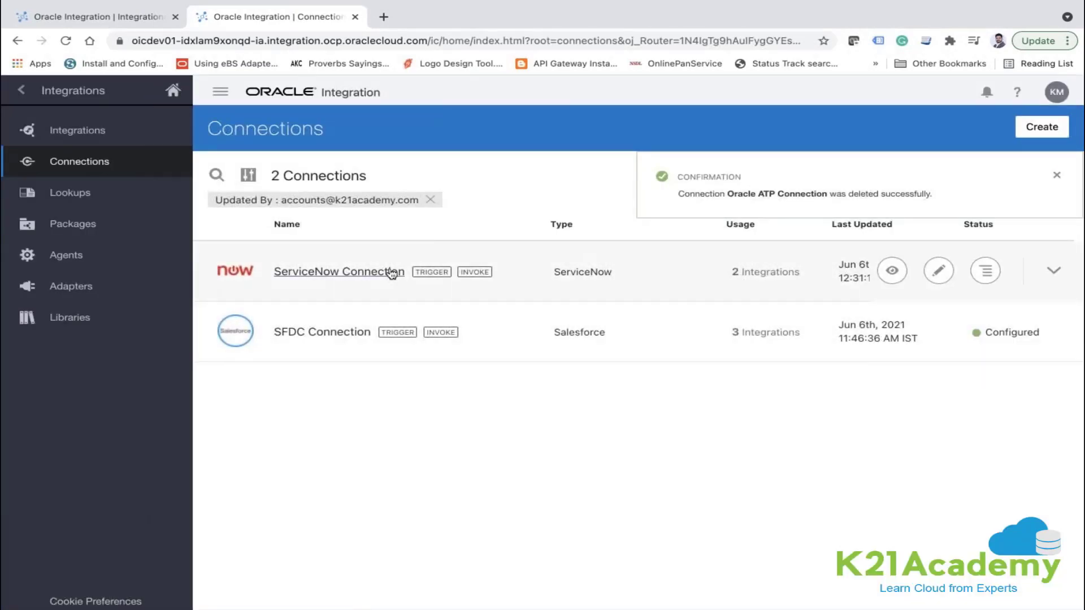
pyautogui.click(986, 270)
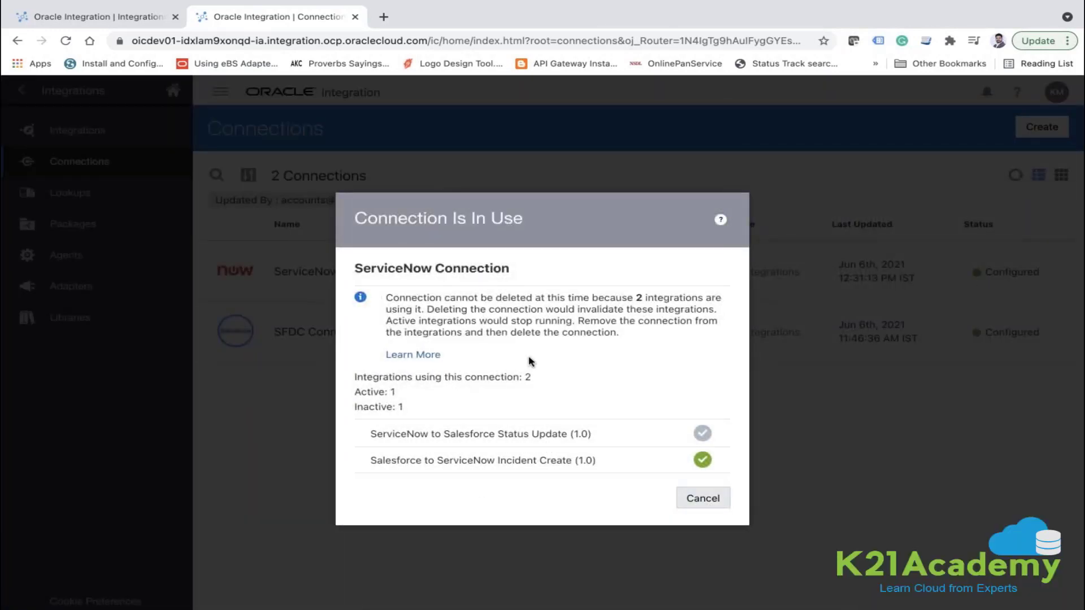
pyautogui.click(699, 498)
pyautogui.click(84, 132)
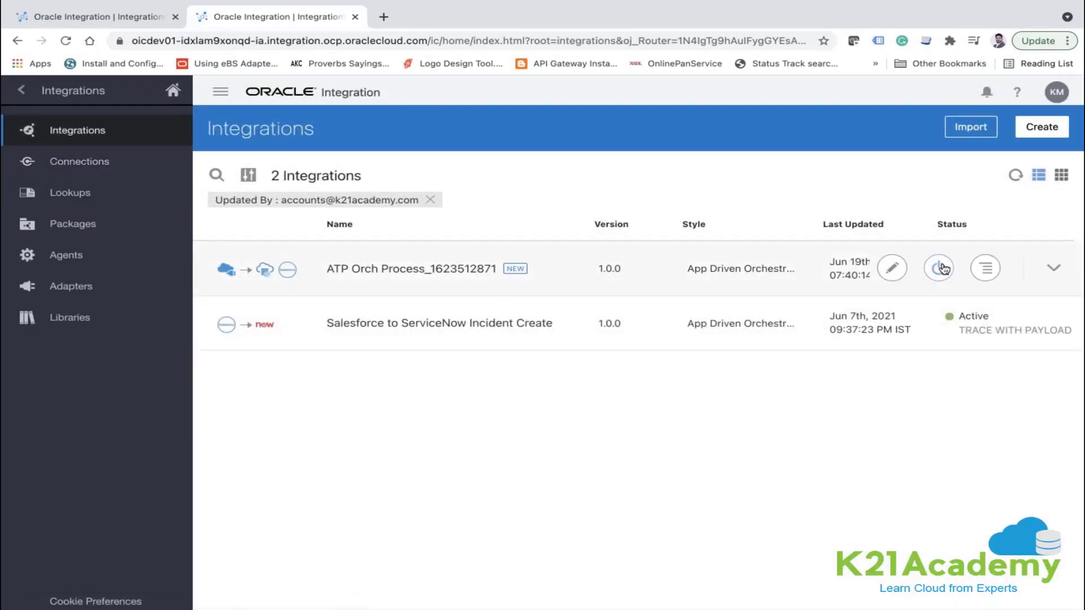
pyautogui.click(945, 273)
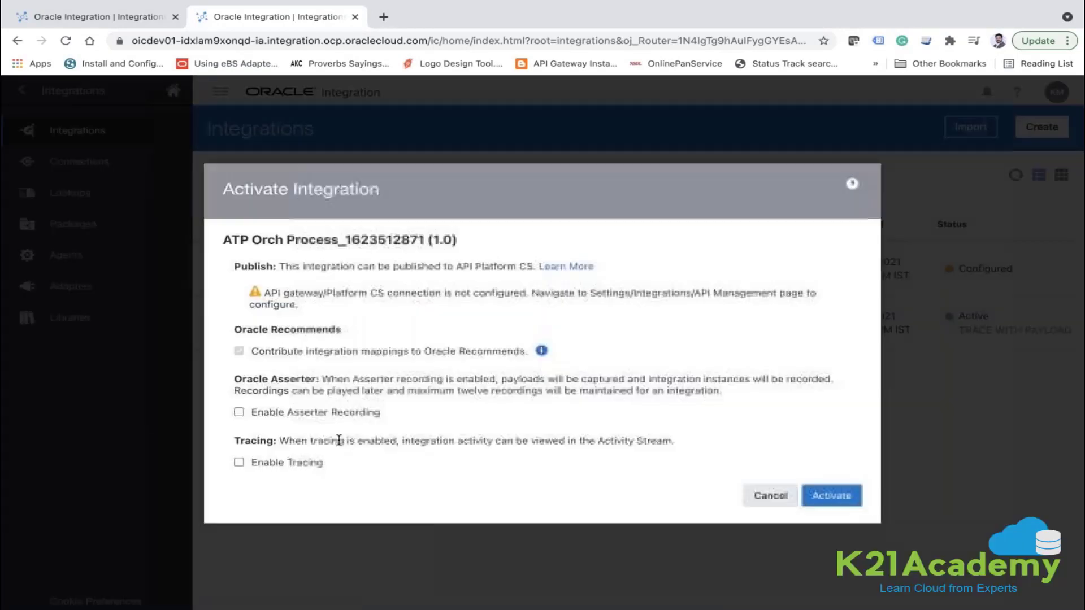
pyautogui.click(272, 464)
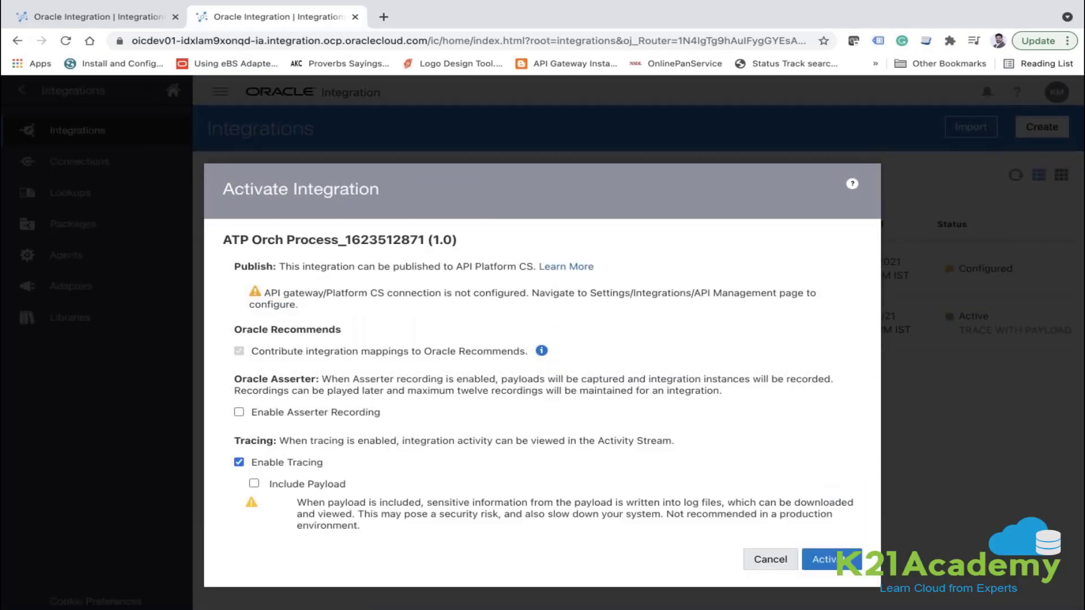
pyautogui.click(253, 485)
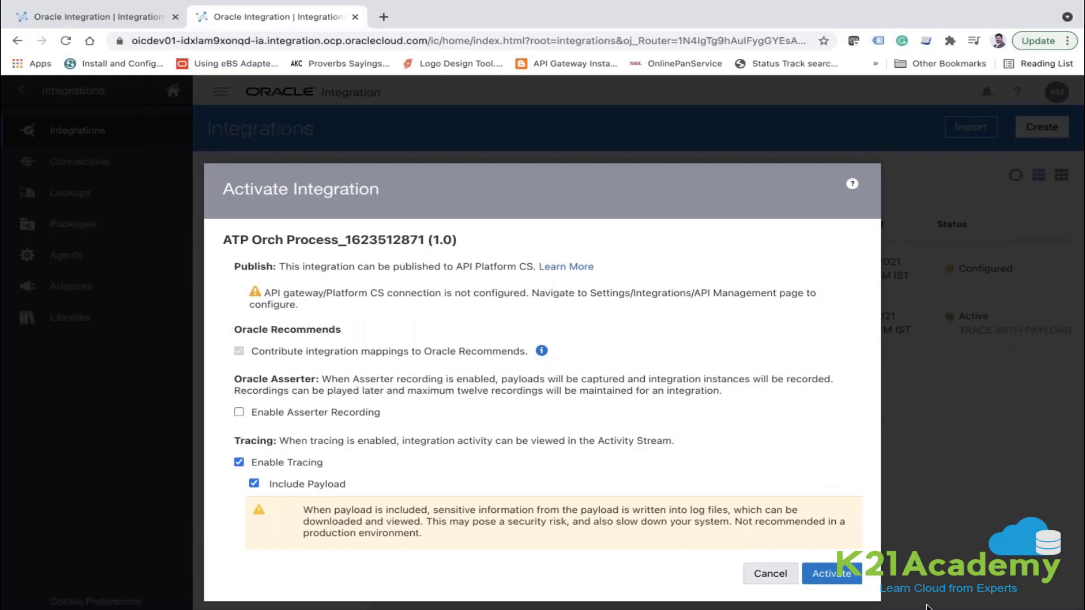
pyautogui.click(820, 574)
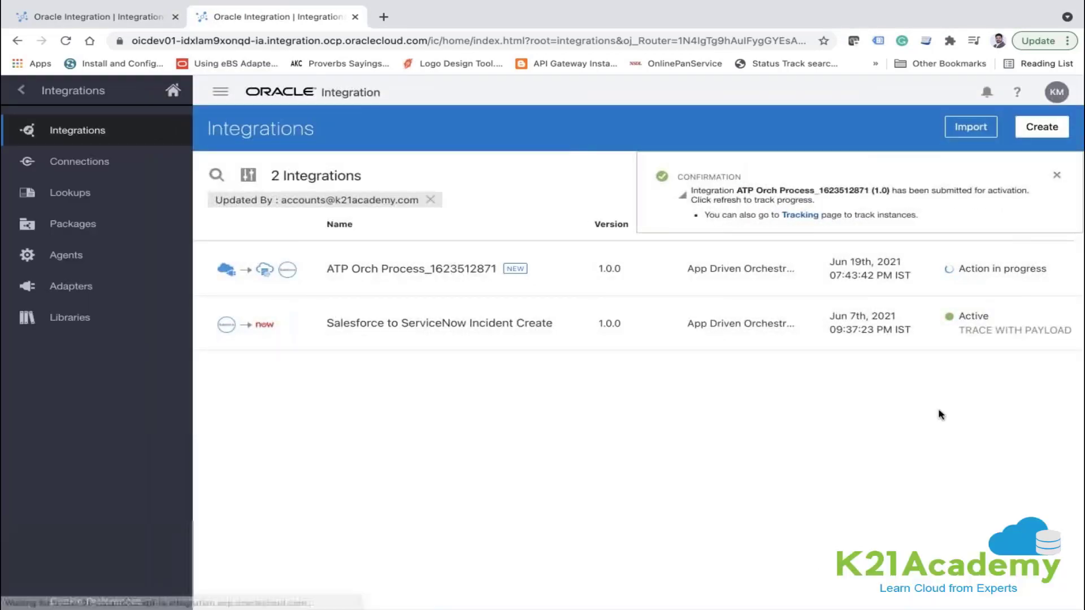
pyautogui.click(1056, 176)
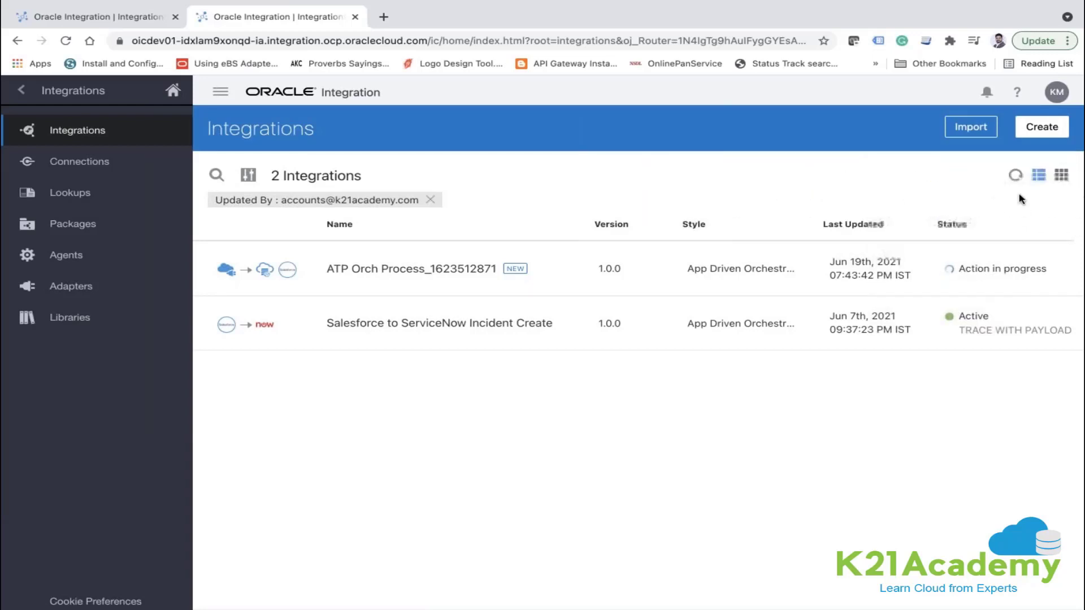
pyautogui.click(1016, 177)
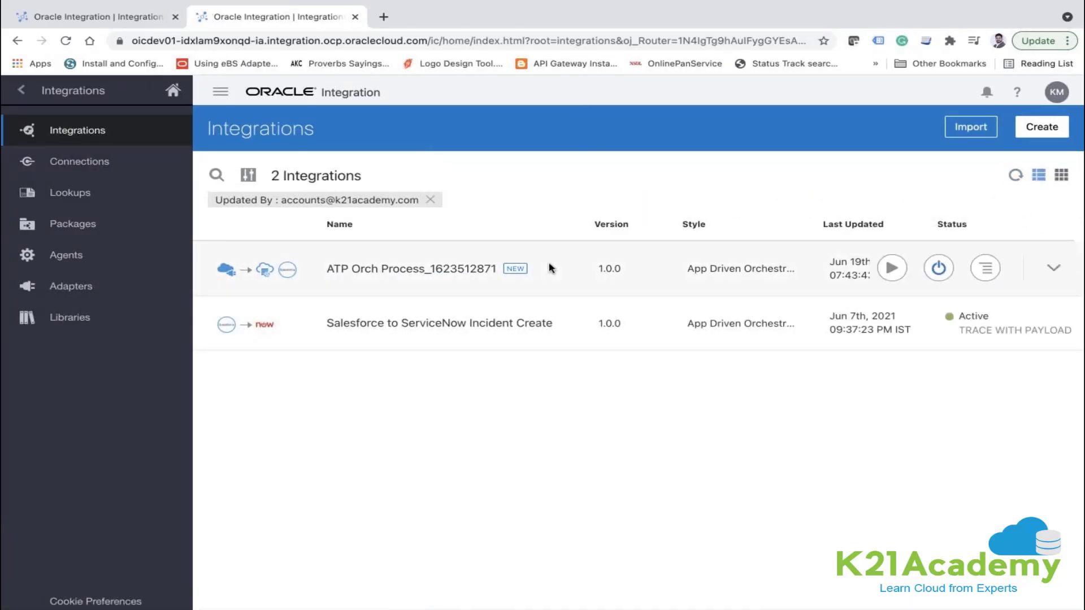
# Switch to the demo instance and view which integrations the com.k21.pubsub package contains
pyautogui.click(127, 26)
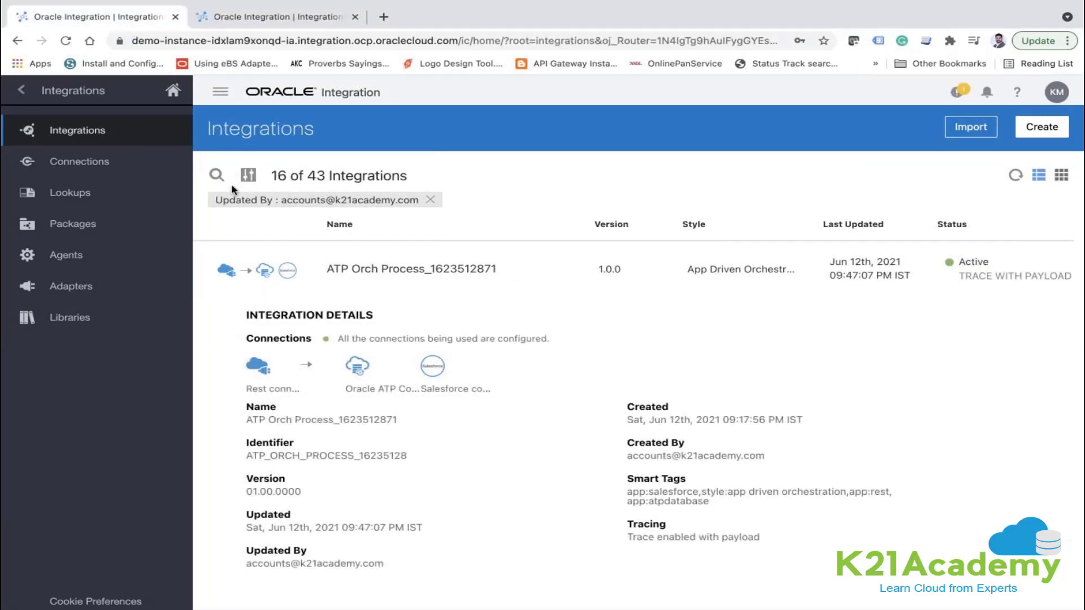
pyautogui.moveTo(1018, 264)
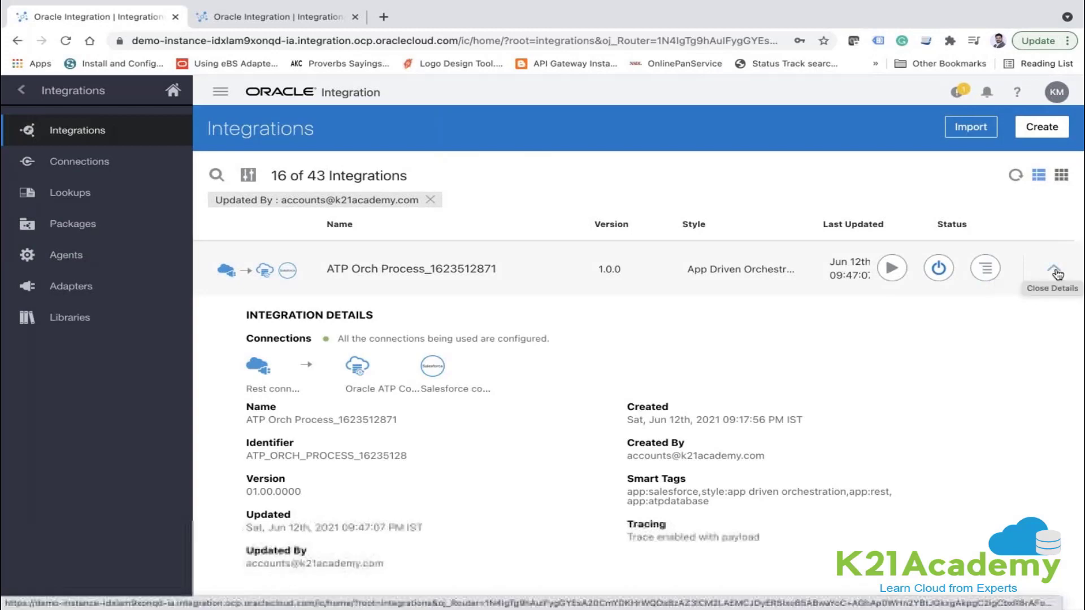
pyautogui.click(996, 272)
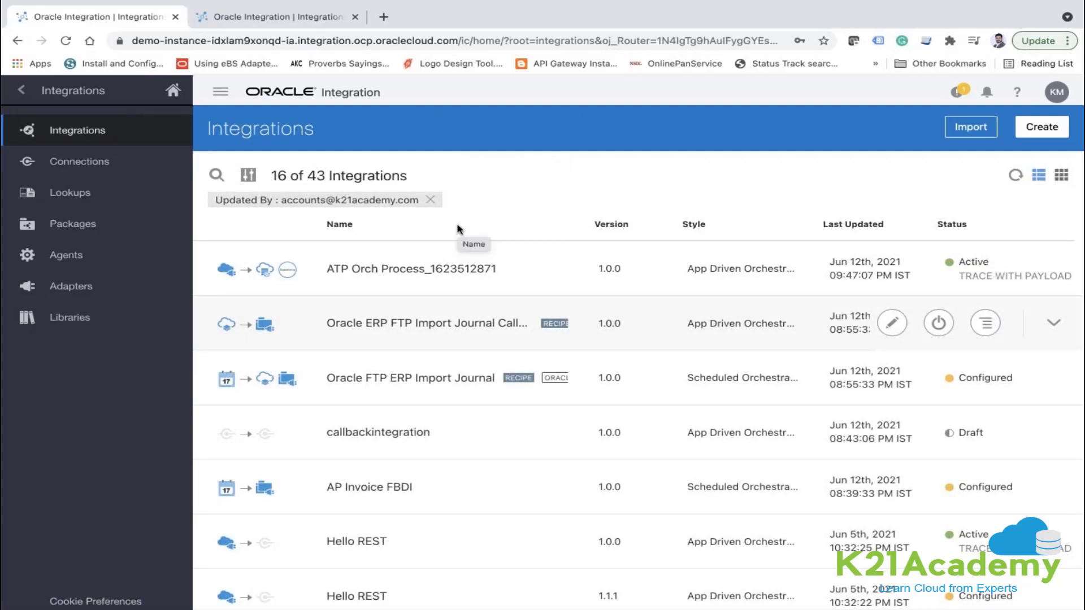
pyautogui.click(65, 224)
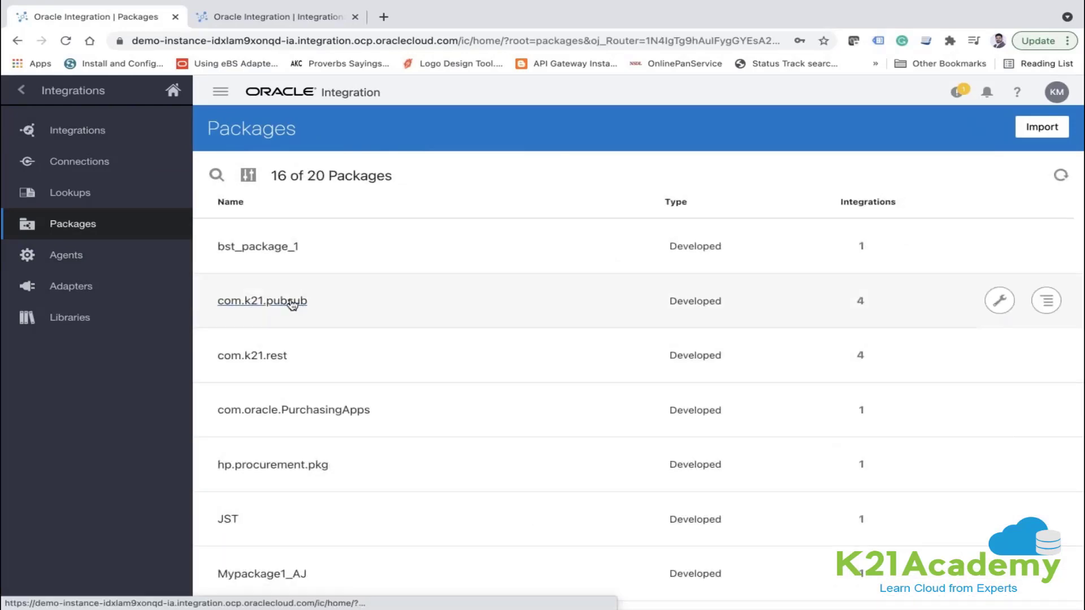
pyautogui.click(862, 304)
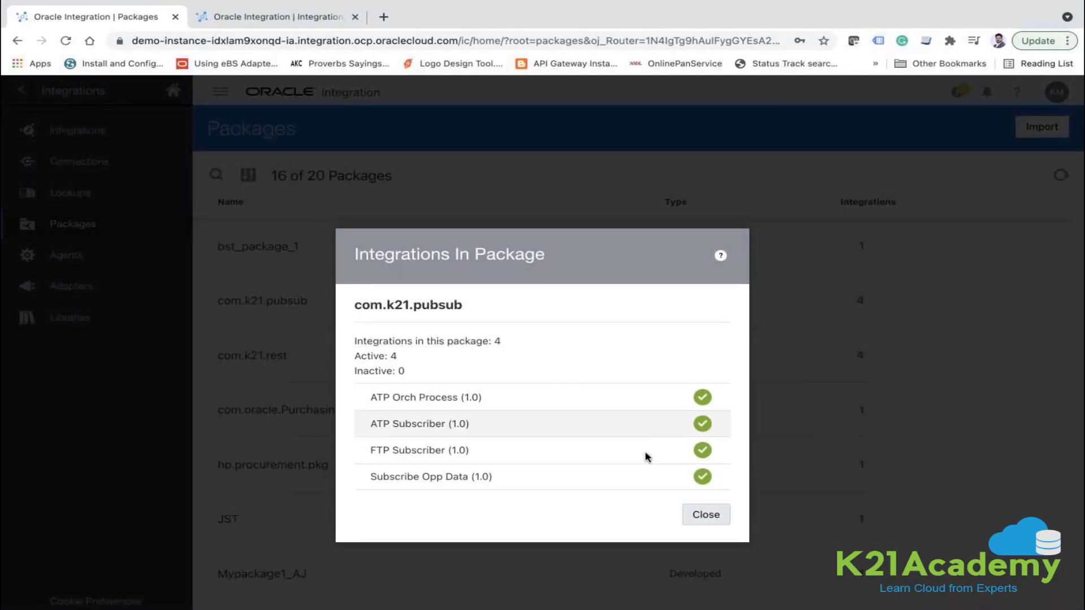
pyautogui.click(706, 514)
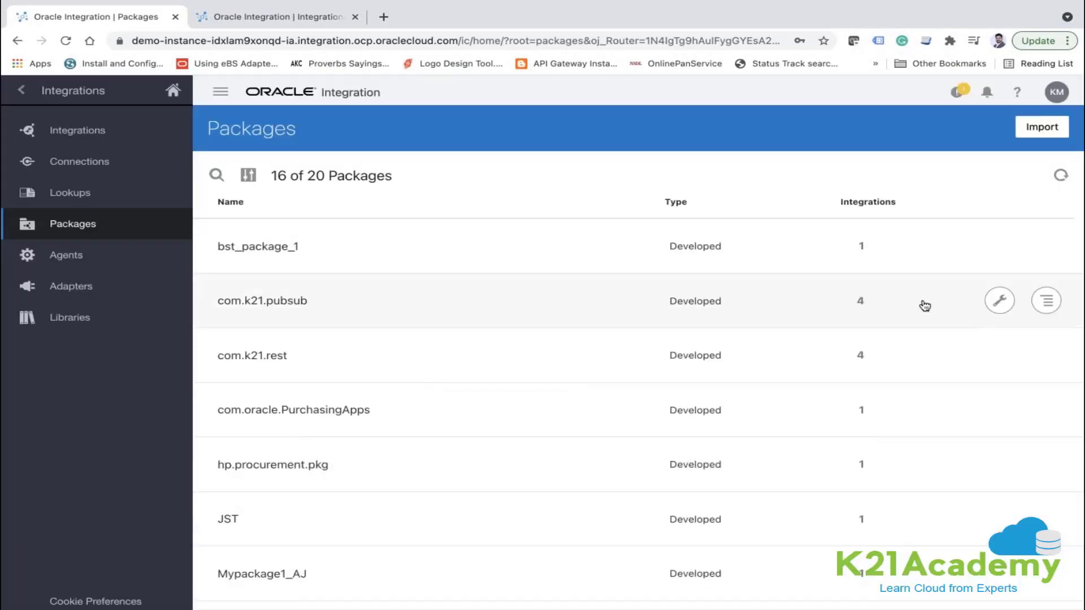
# Export the com.k21.pubsub package with asserter recordings included
pyautogui.moveTo(982, 308)
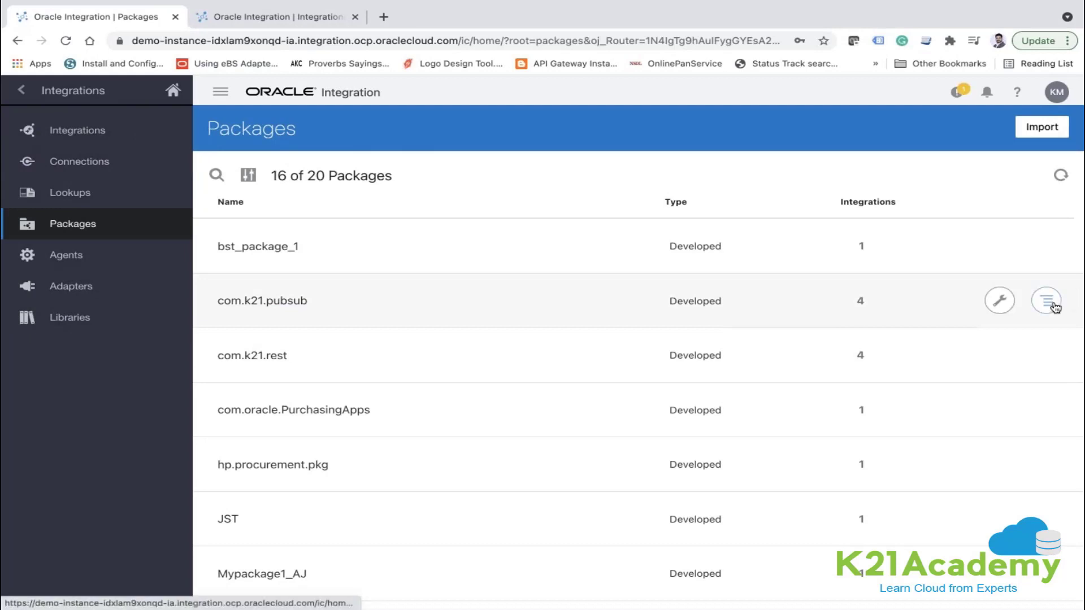
pyautogui.click(1054, 307)
pyautogui.click(1025, 329)
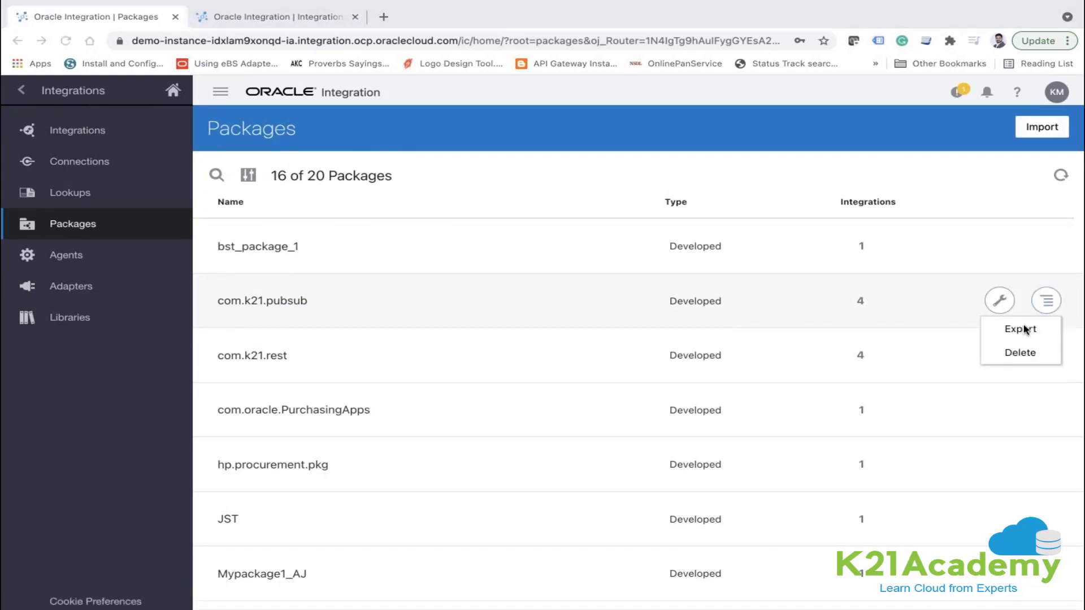
pyautogui.click(1026, 329)
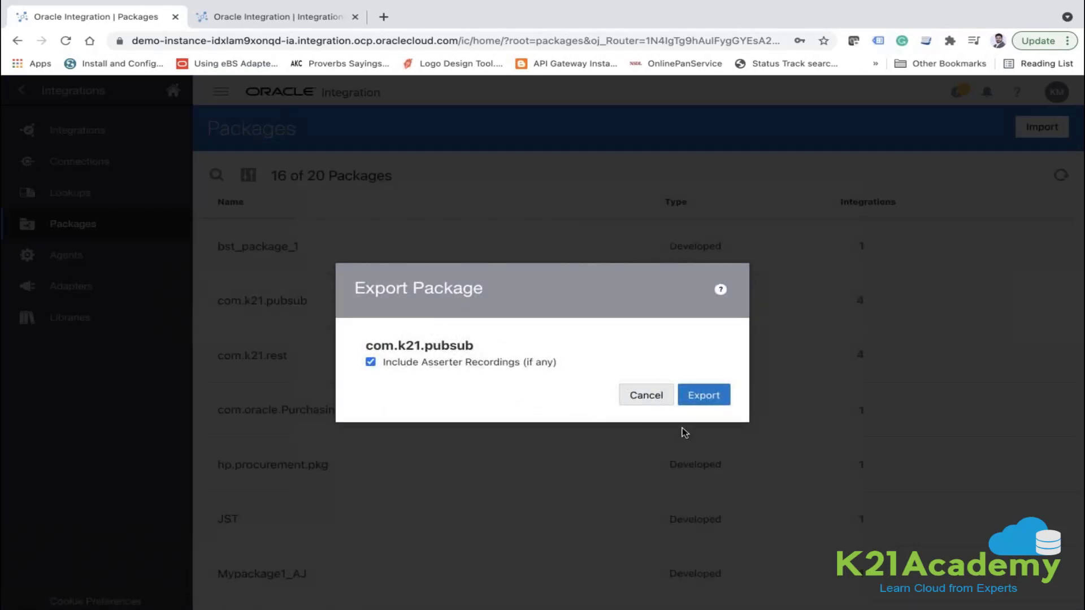
pyautogui.click(718, 395)
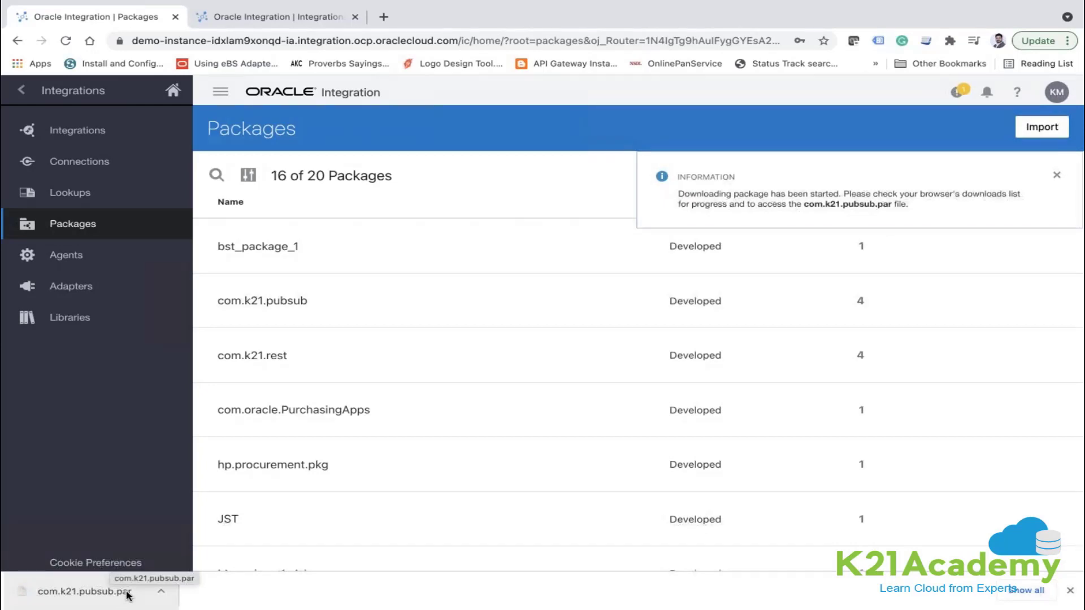
# Switch to the oicdev01 instance and import the com.k21.pubsub.par package with asserter recordings, using the import and configure option
pyautogui.click(263, 23)
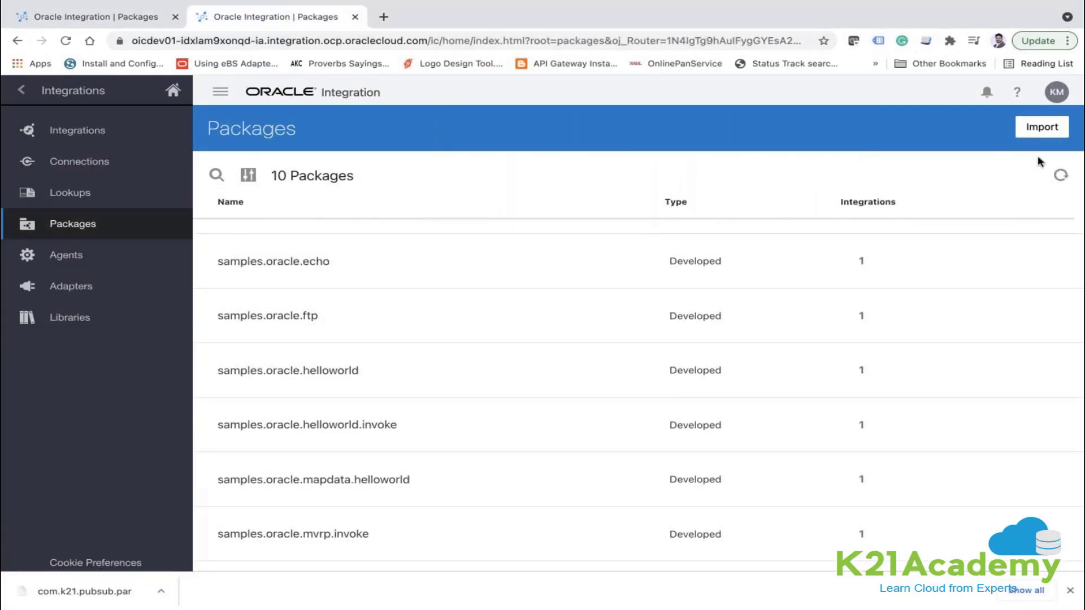
pyautogui.click(1045, 133)
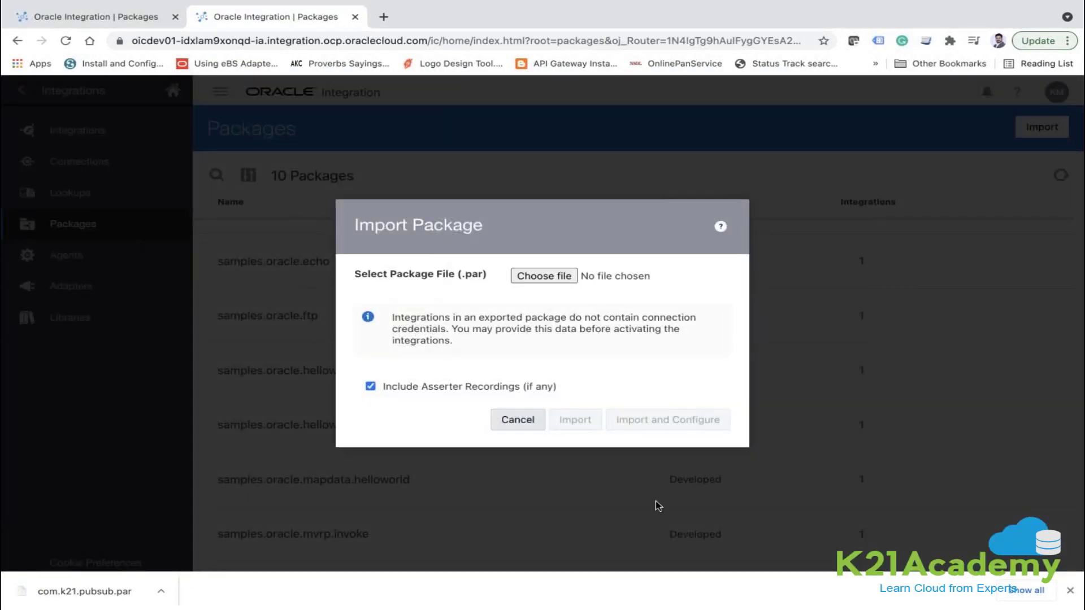
pyautogui.click(537, 276)
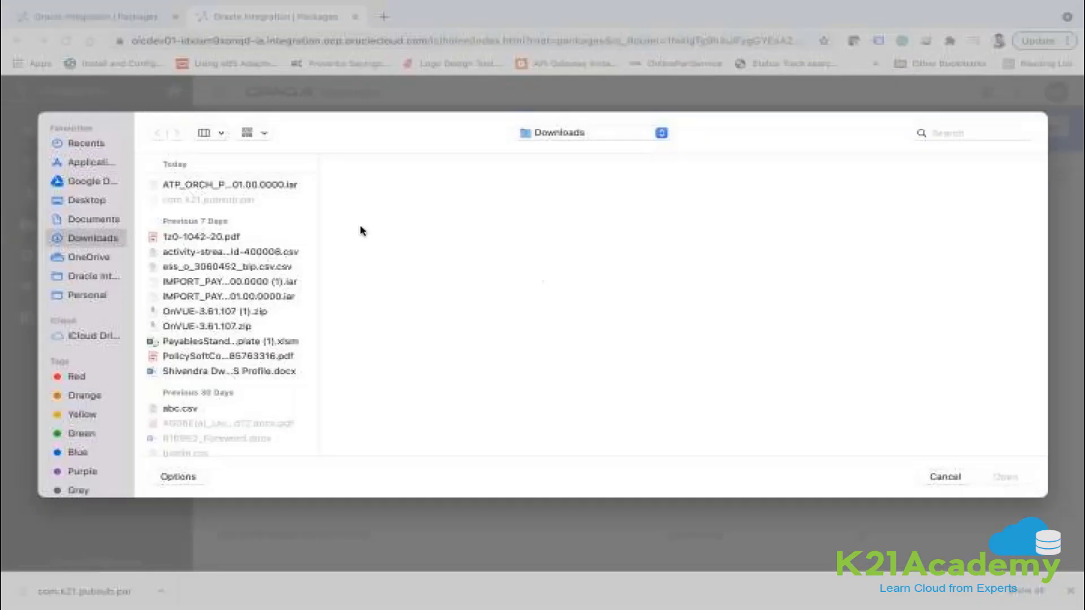
pyautogui.click(229, 202)
pyautogui.doubleClick(230, 200)
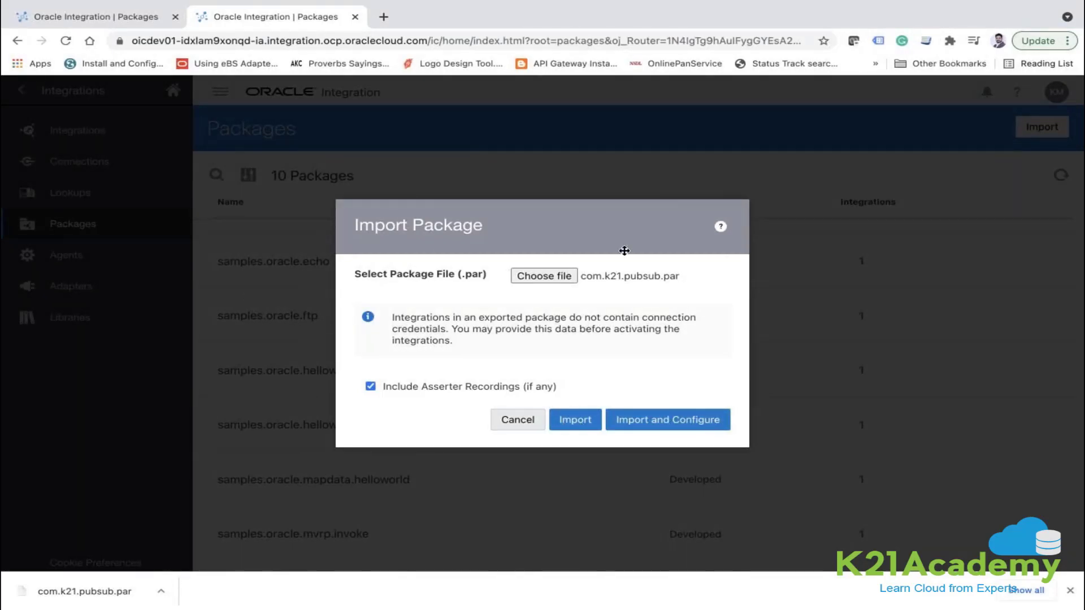
pyautogui.click(657, 423)
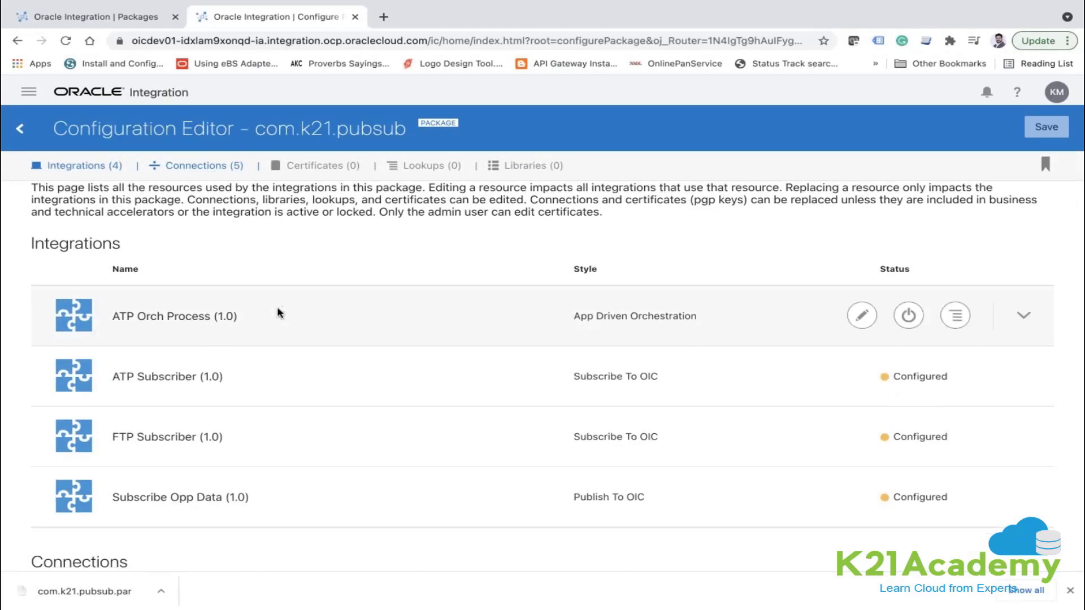
# Replace the package's Rest connection trigger connection with Sample REST Endpoint Interface
pyautogui.scroll(-5, 278, 310)
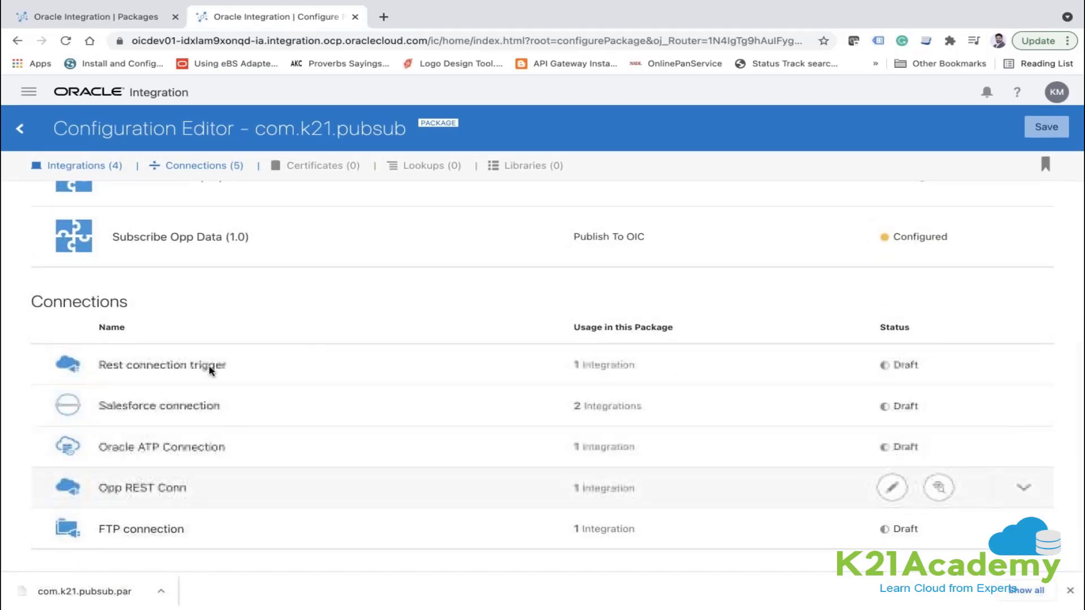
pyautogui.press('super+Tab')
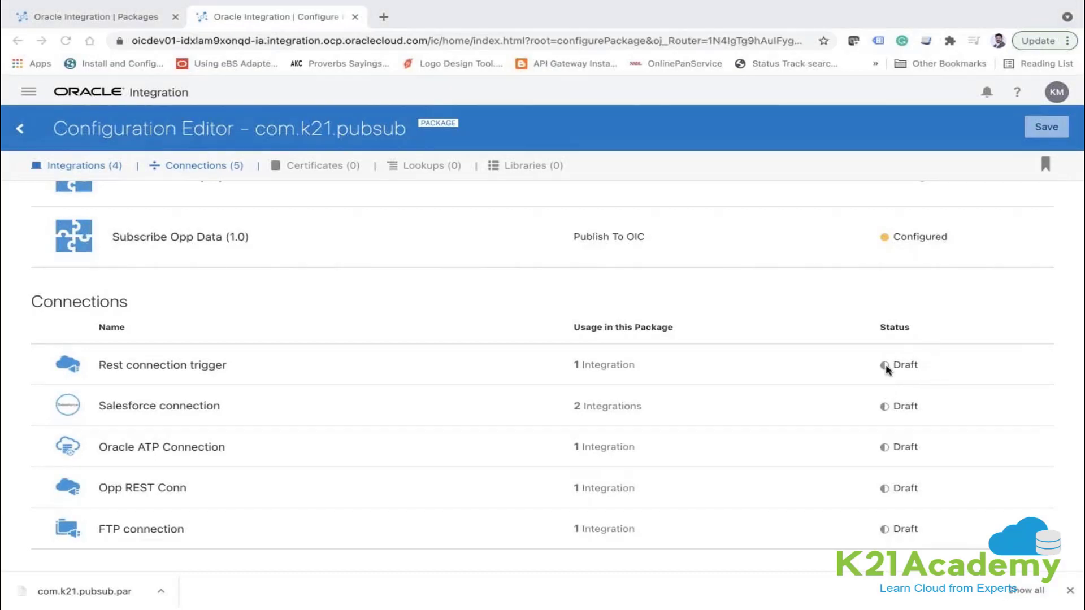
pyautogui.click(806, 316)
pyautogui.click(939, 365)
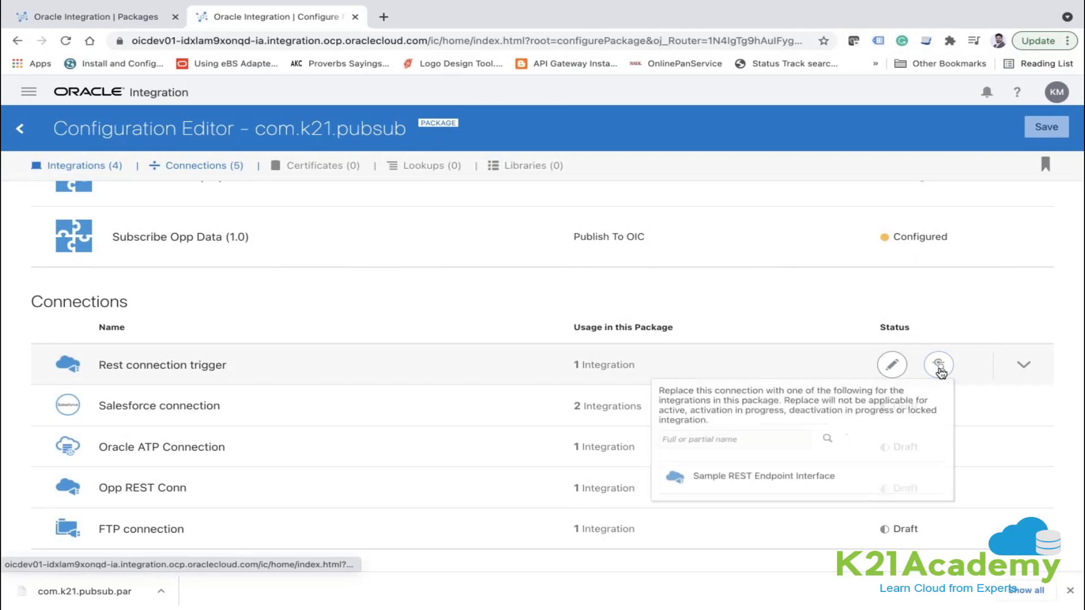
pyautogui.click(667, 501)
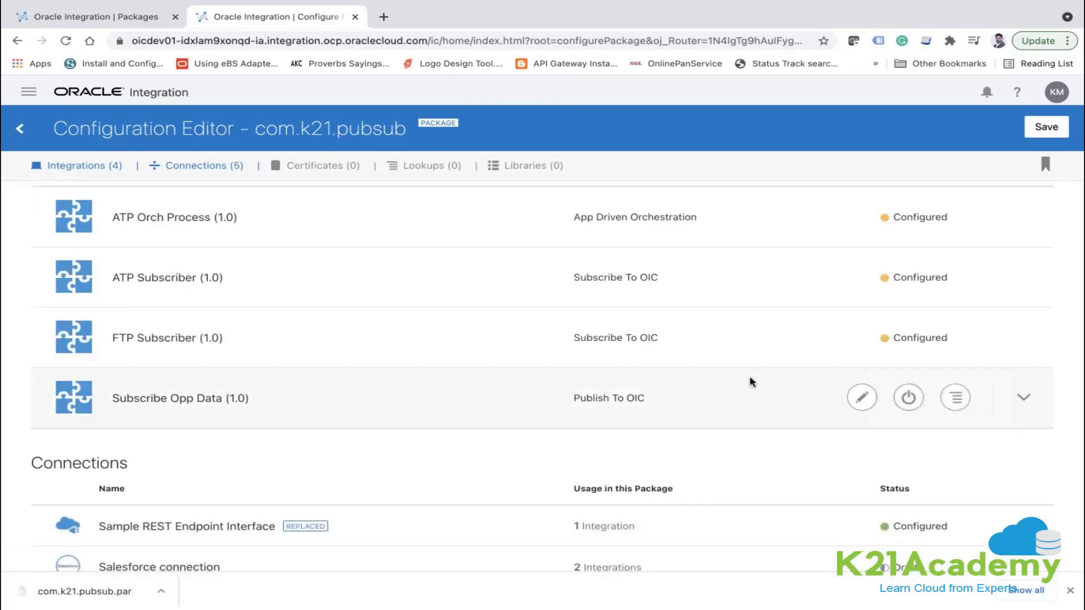
# Replace the package's Salesforce connection with SFDC Connection and save the com.k21.pubsub configuration
pyautogui.scroll(-3, 751, 380)
pyautogui.click(941, 407)
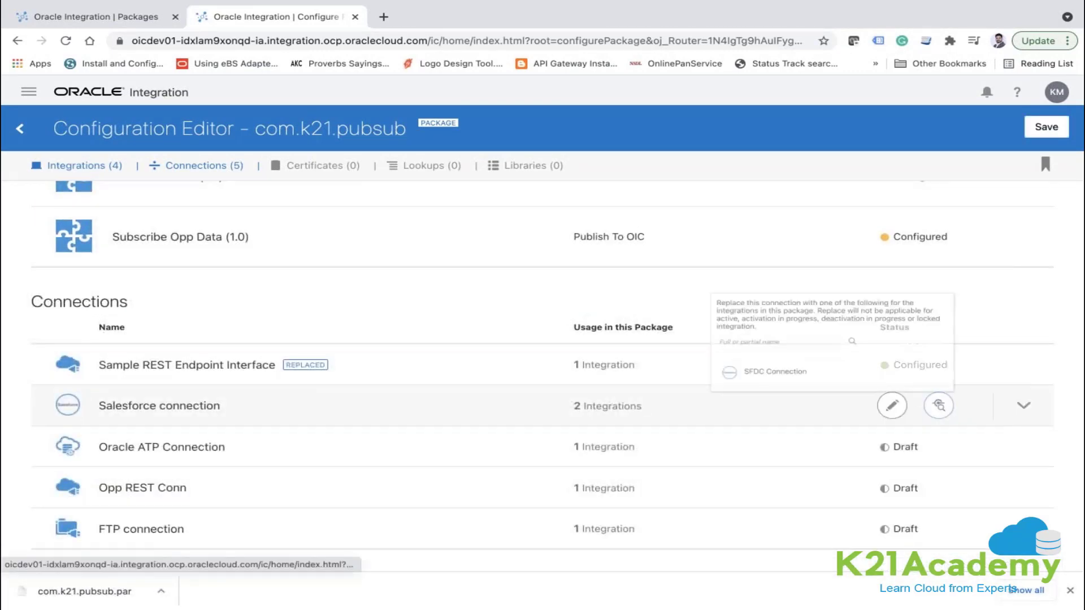
pyautogui.click(701, 361)
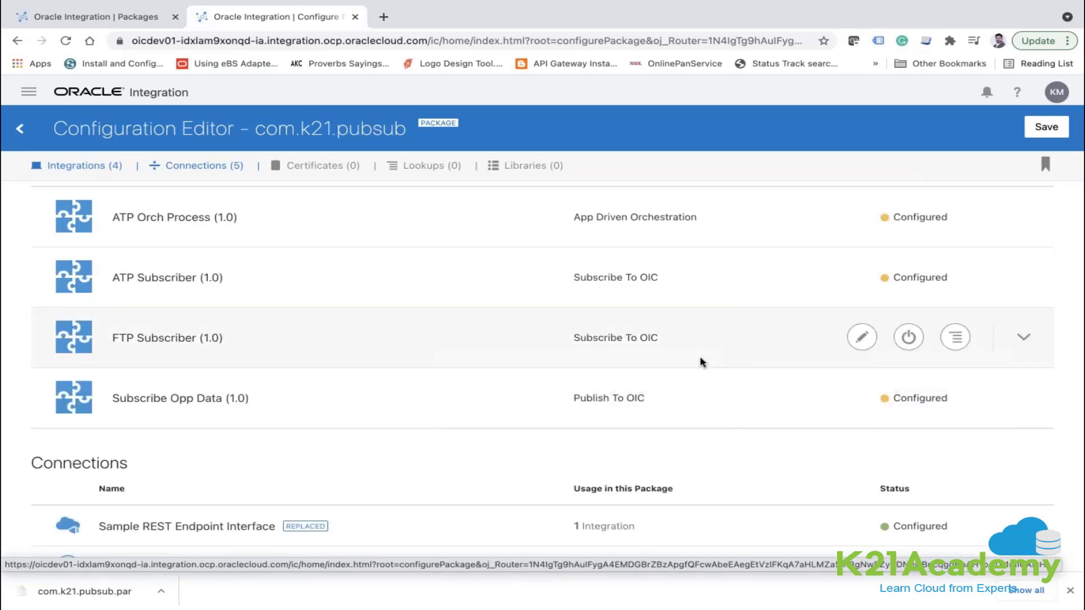
pyautogui.scroll(-3, 843, 380)
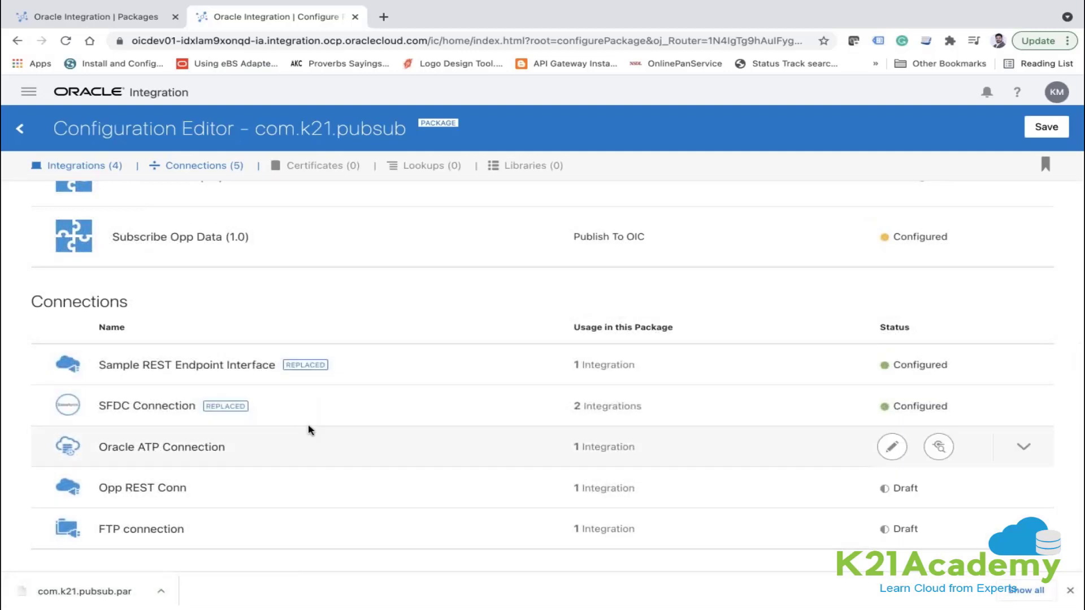
pyautogui.click(1046, 132)
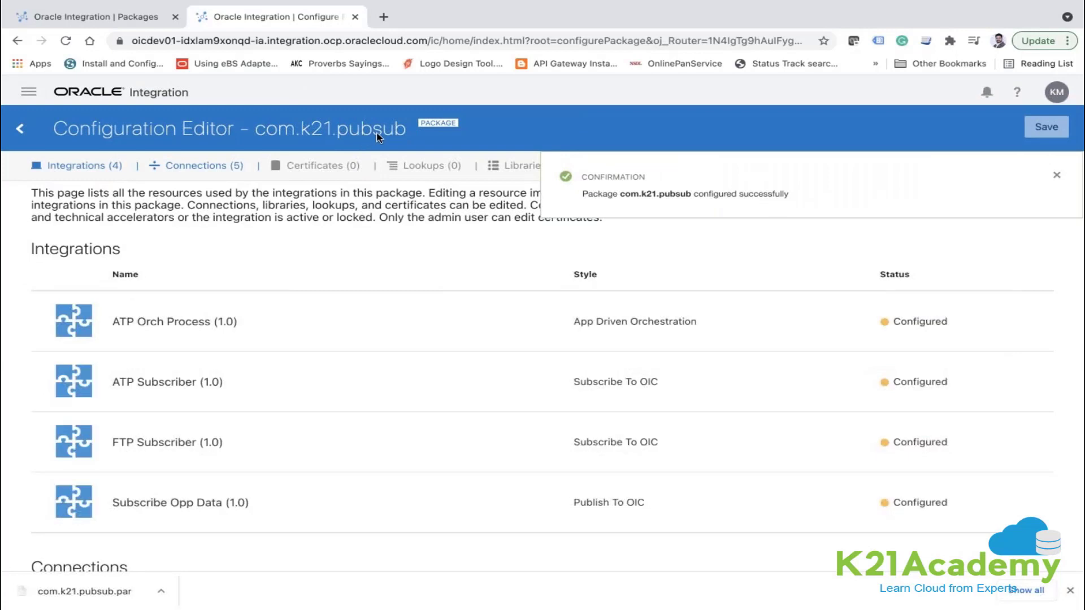
# Review the imported integrations and connections, and examine the Salesforce connection's properties and security settings
pyautogui.click(19, 132)
pyautogui.click(78, 130)
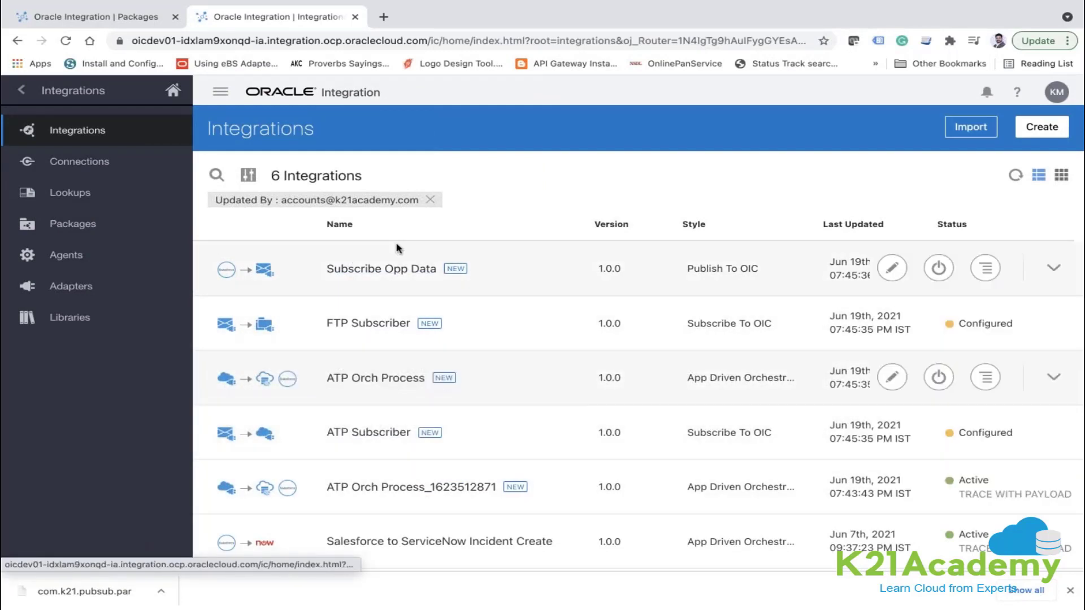
pyautogui.click(99, 162)
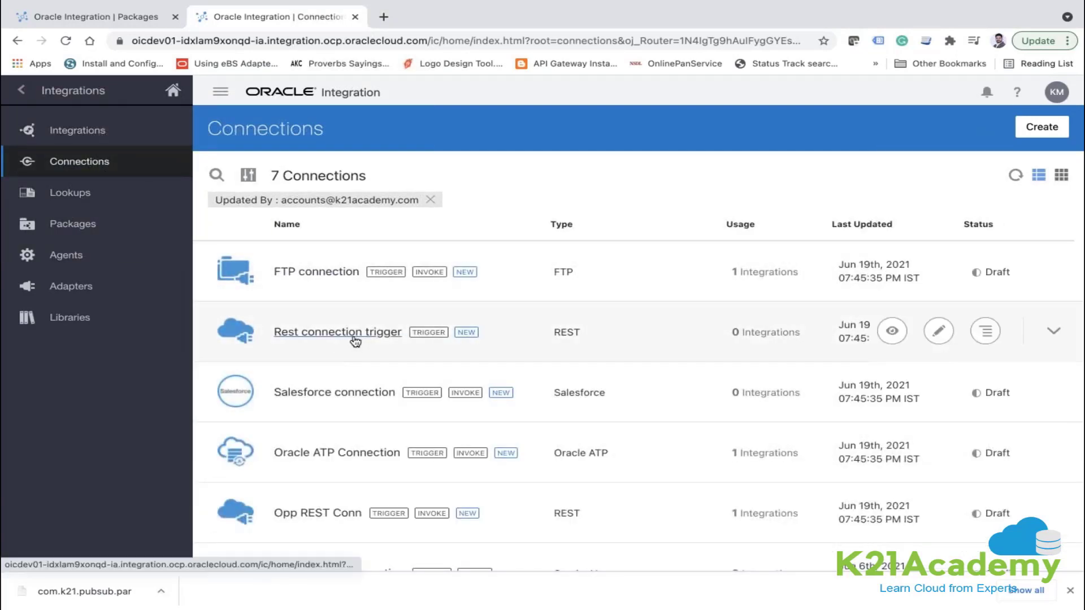
pyautogui.click(345, 396)
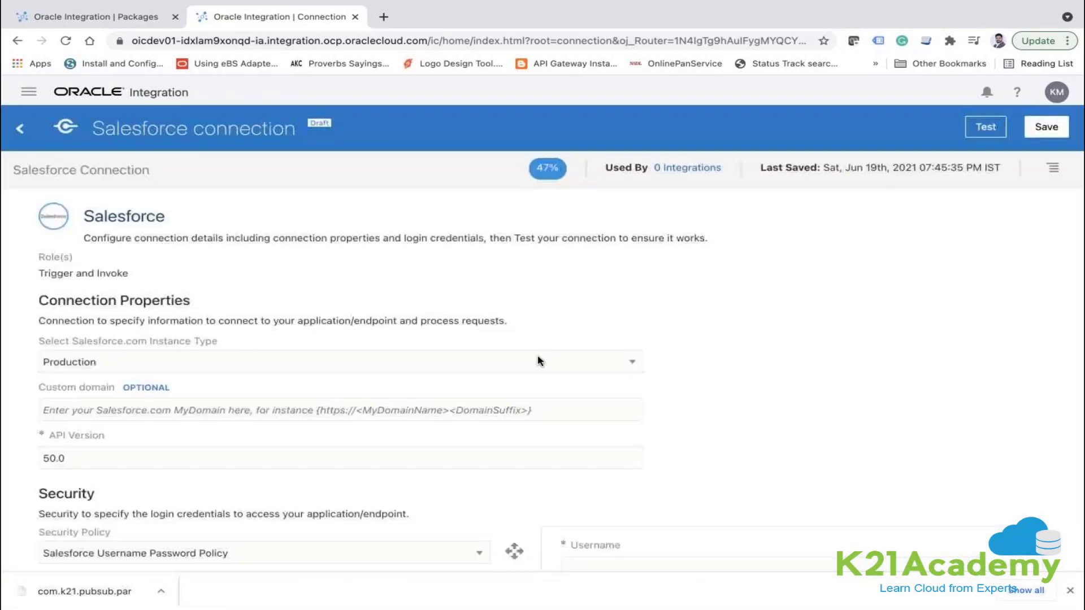
pyautogui.scroll(-2, 540, 362)
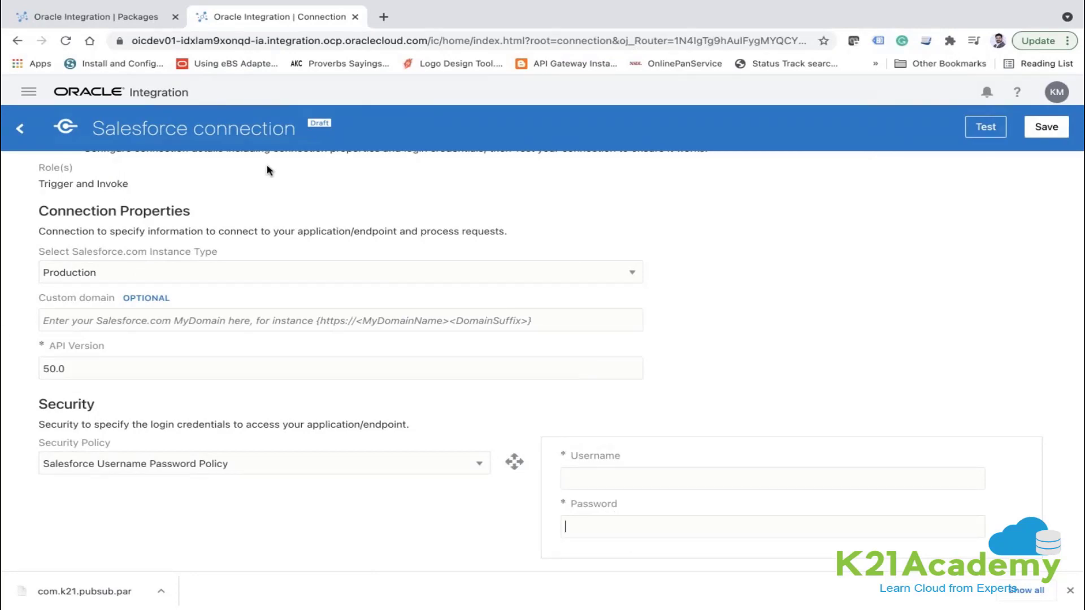
pyautogui.click(22, 129)
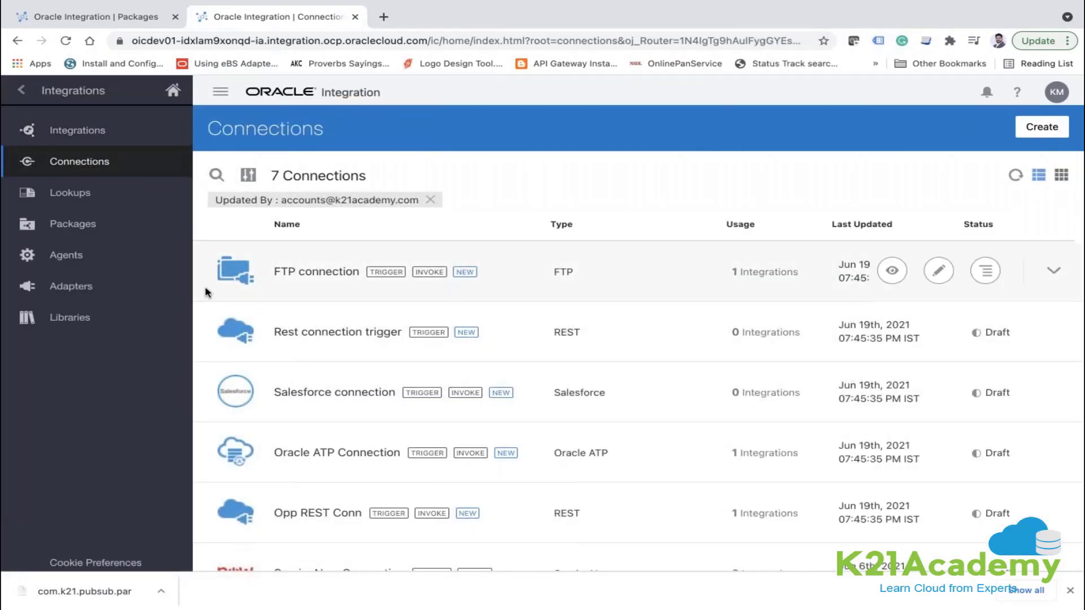
pyautogui.click(1072, 593)
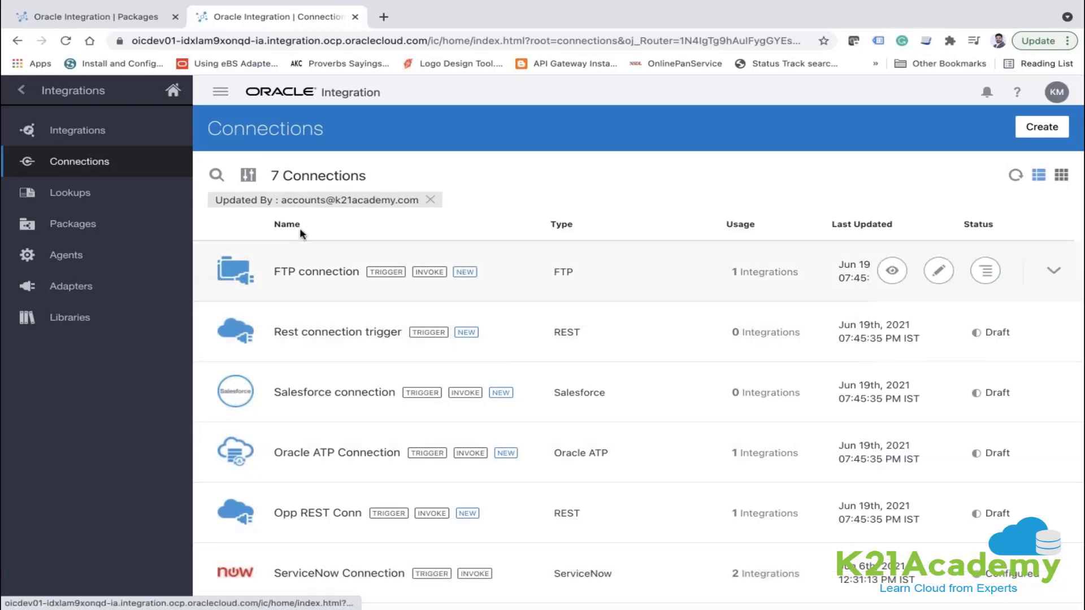
pyautogui.click(109, 136)
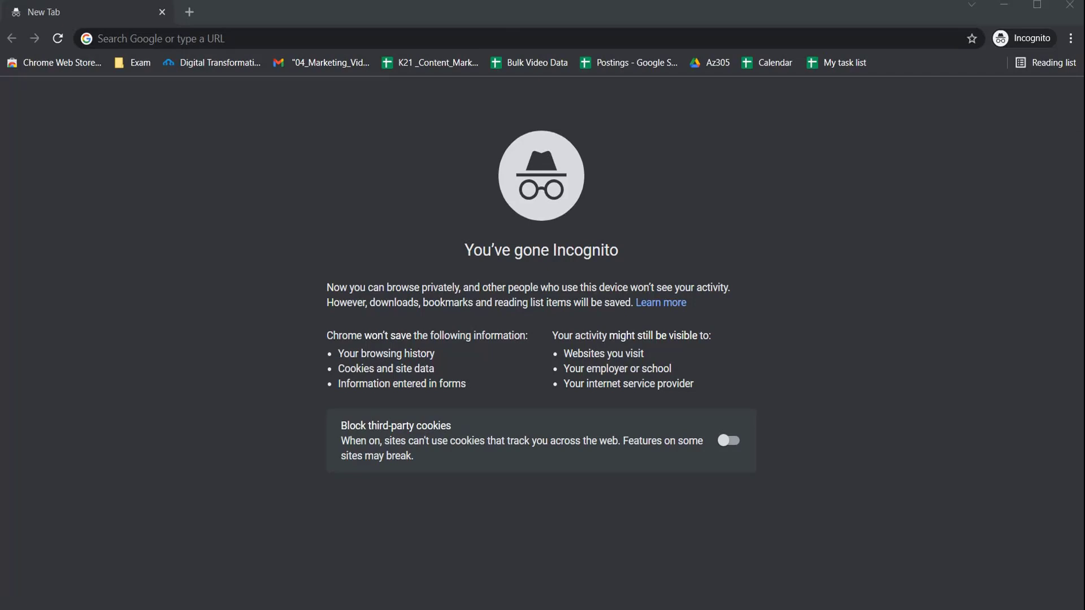
# Open k21academy.com/oic03 in an incognito browser window
pyautogui.write('k')
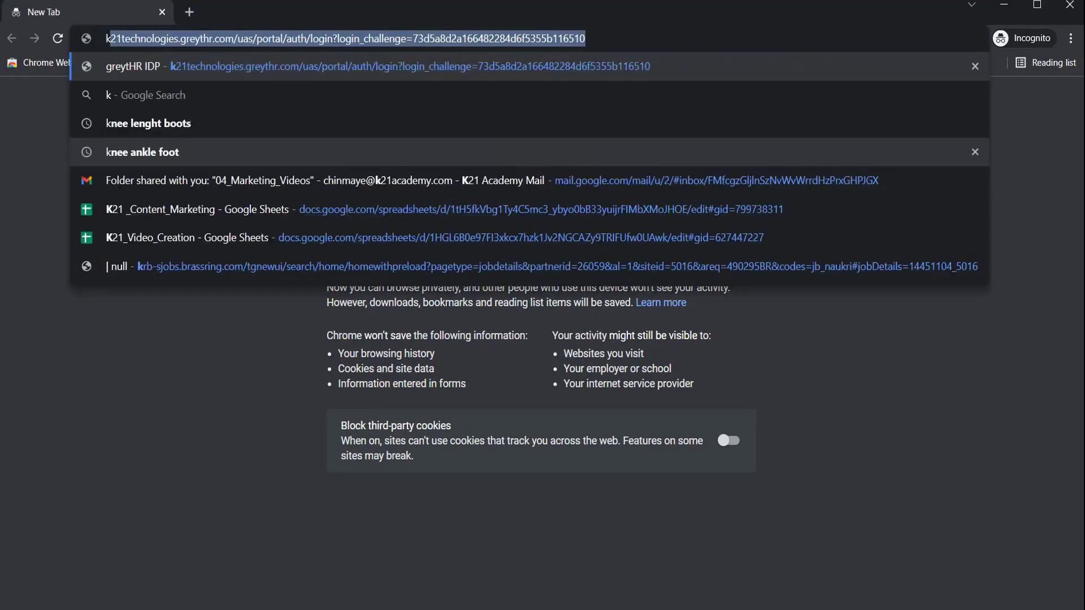
pyautogui.write('21academ')
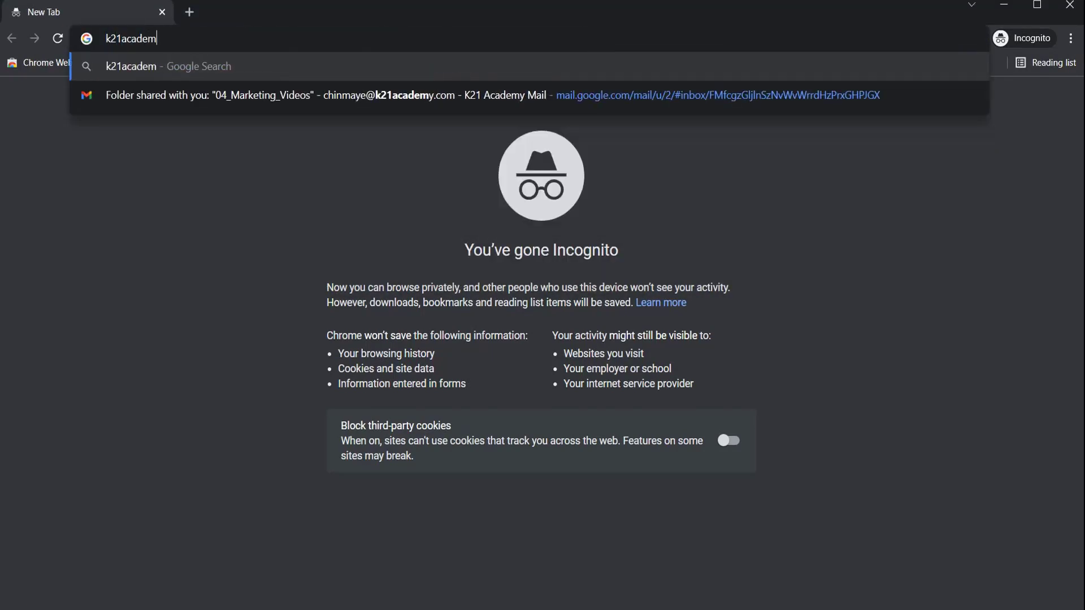
pyautogui.write('y.c')
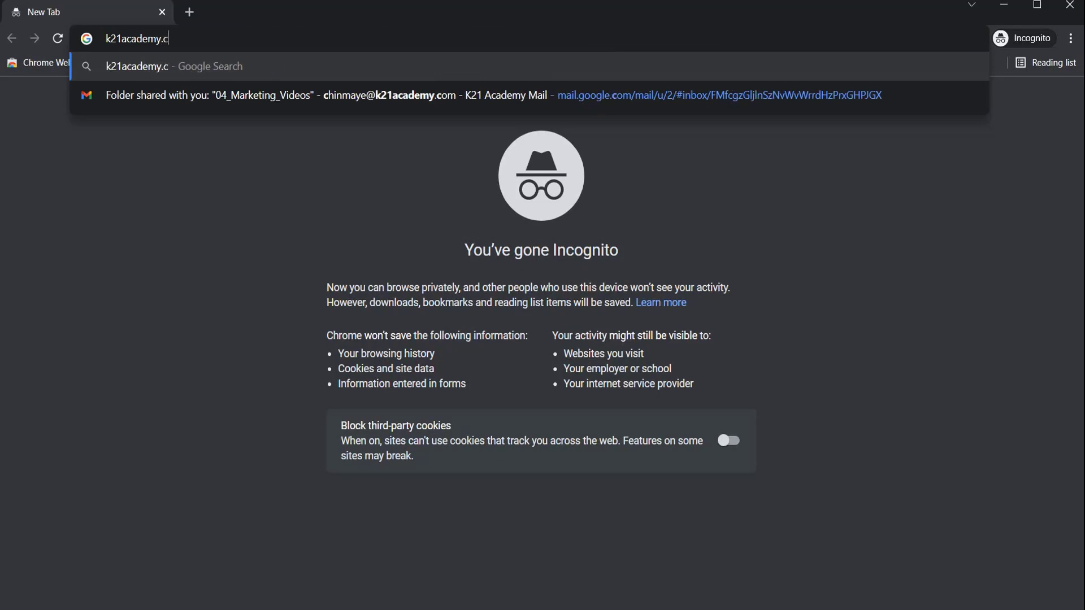
pyautogui.write('om/oic03')
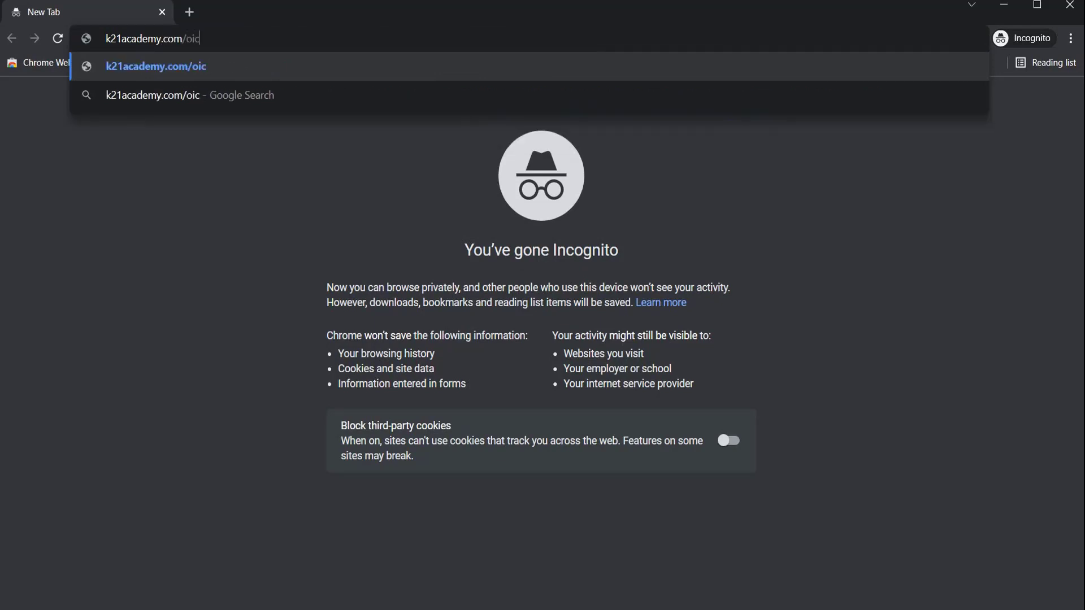
pyautogui.press('Return')
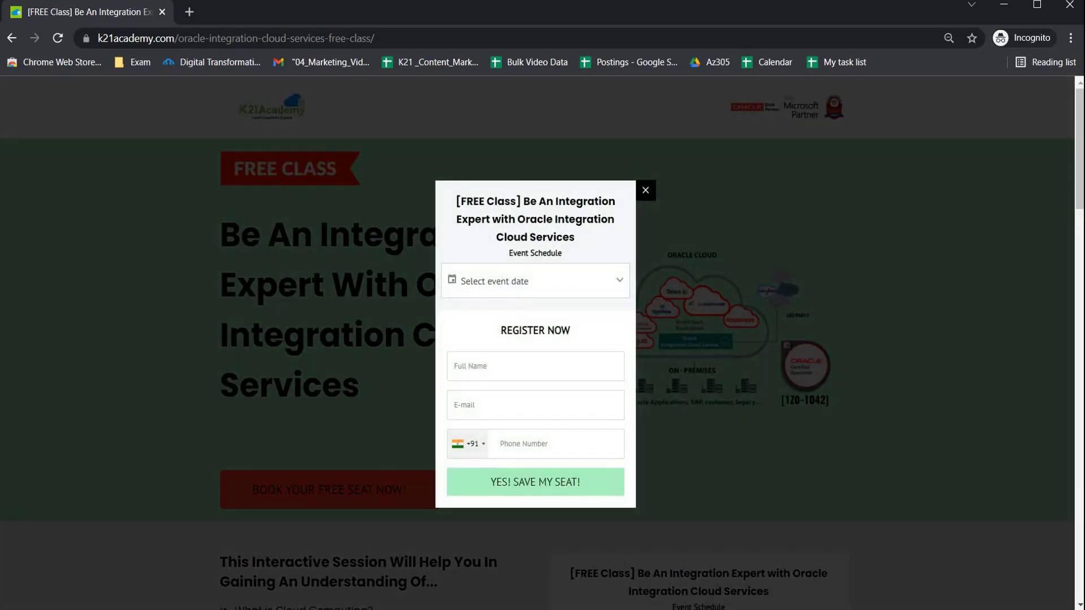
# Choose Mon, 10 Jan, 2022 03:00 PM IST as the event date for the free Oracle Integration Cloud Services class
pyautogui.click(535, 281)
pyautogui.press('Down')
pyautogui.press('Down')
pyautogui.press('Down')
pyautogui.press('Down')
pyautogui.press('Down')
pyautogui.press('Down')
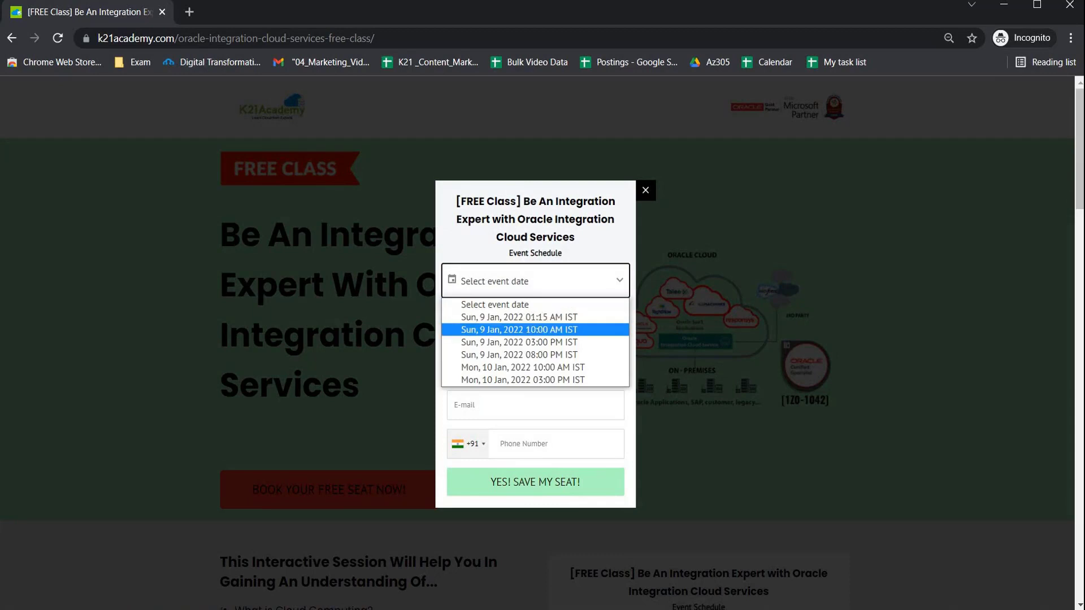
pyautogui.press('Return')
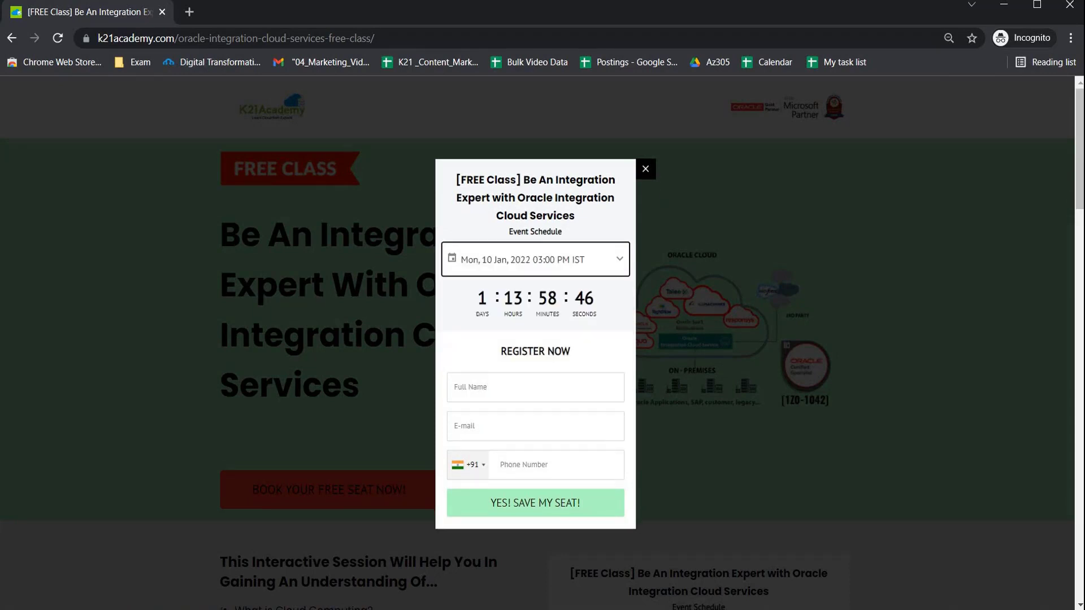
# Register for the class with the saved full name, e-mail and phone number, and view the custom URL for joining the webinar
pyautogui.click(535, 387)
pyautogui.press('Down')
pyautogui.press('Return')
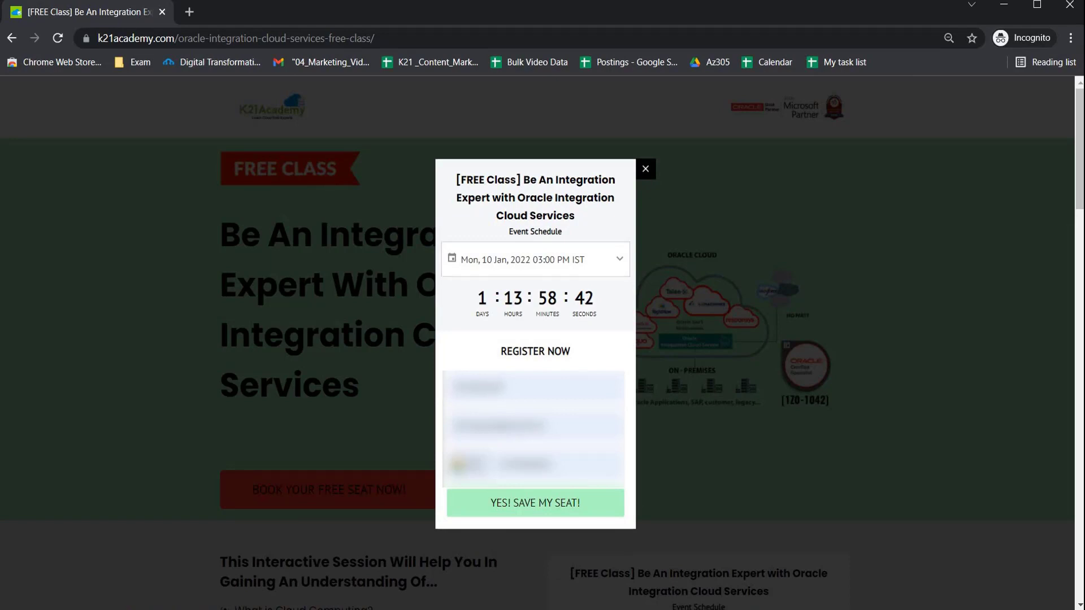
pyautogui.press('Return')
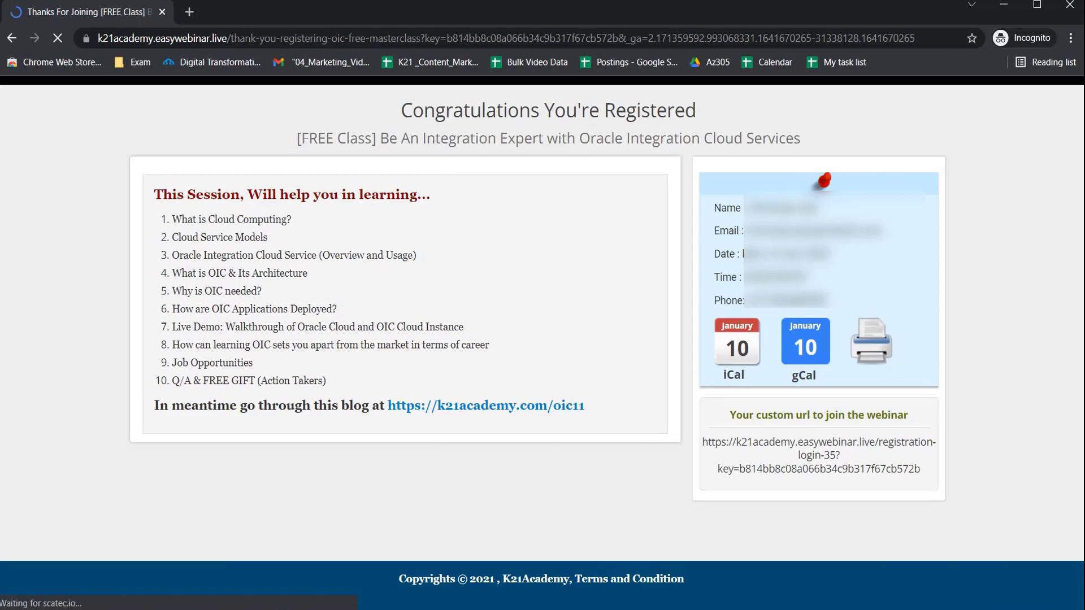
pyautogui.moveTo(927, 469); pyautogui.dragTo(702, 442)
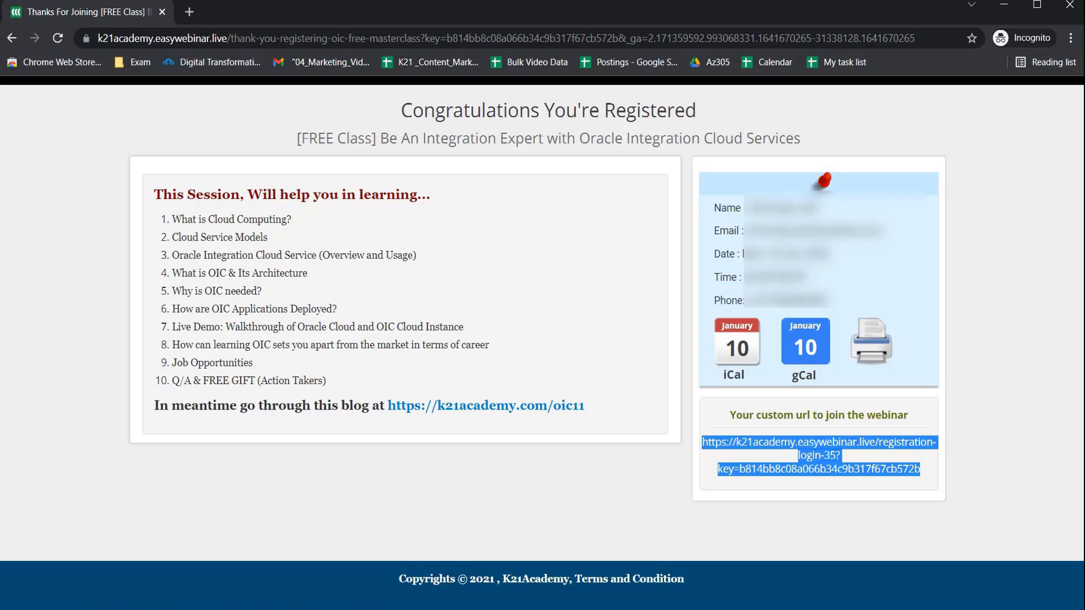
pyautogui.click(819, 469)
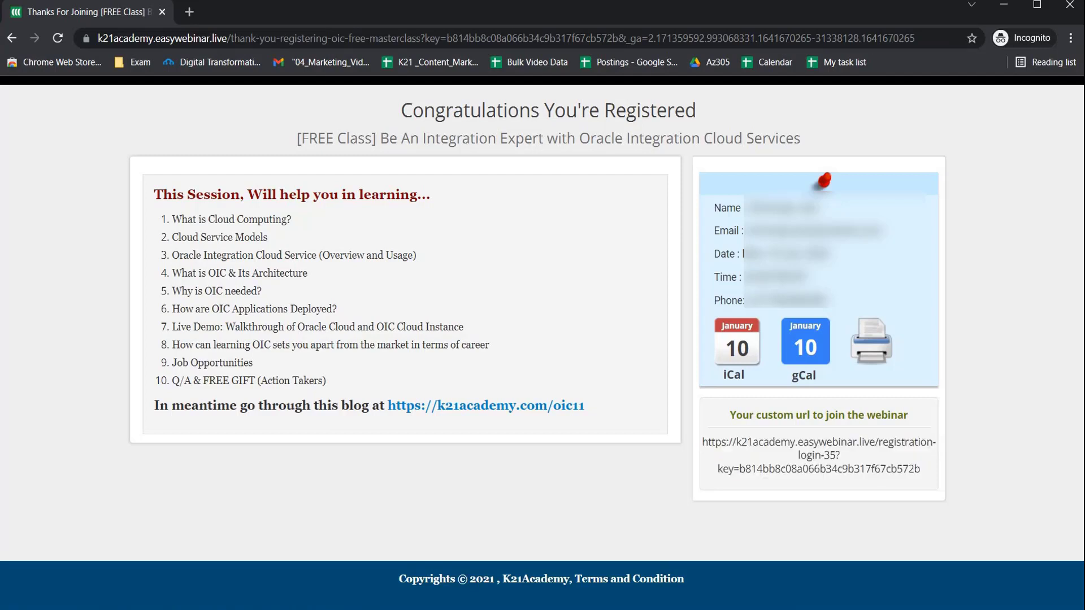